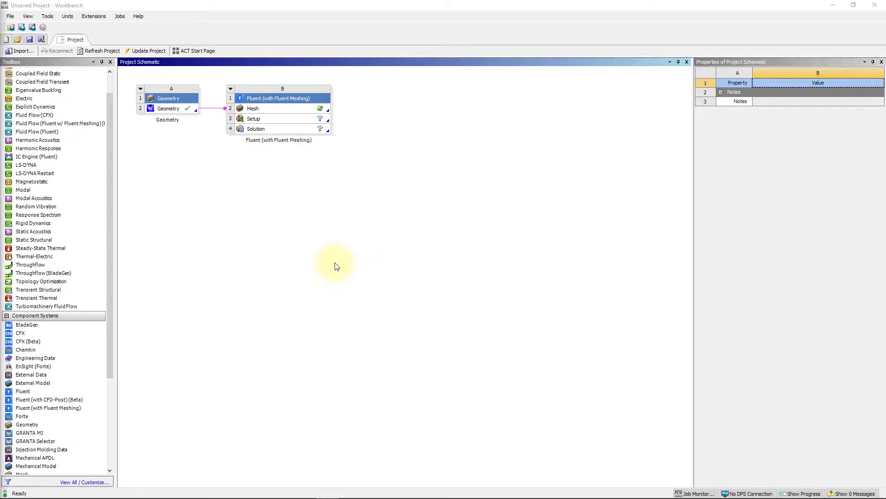
- In the Mesh cell's properties, keep Watertight Geometry and change CAD Import Units from m to mm
right_click(274, 105)
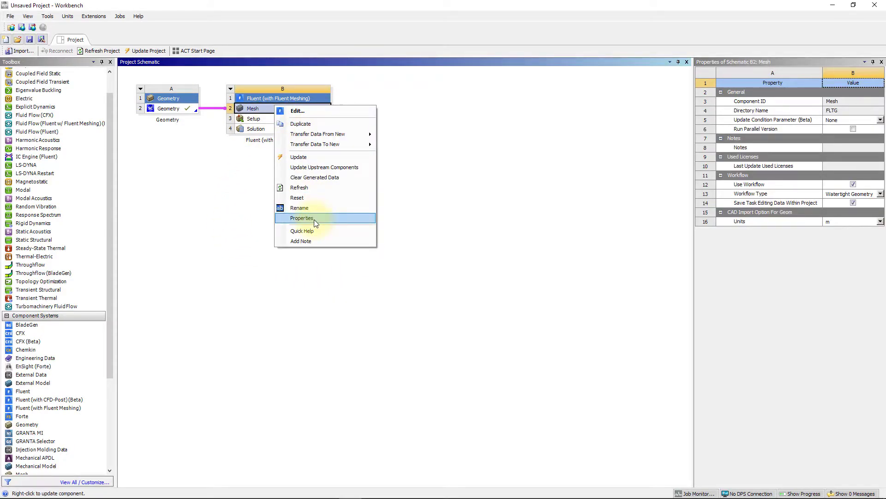
click(314, 220)
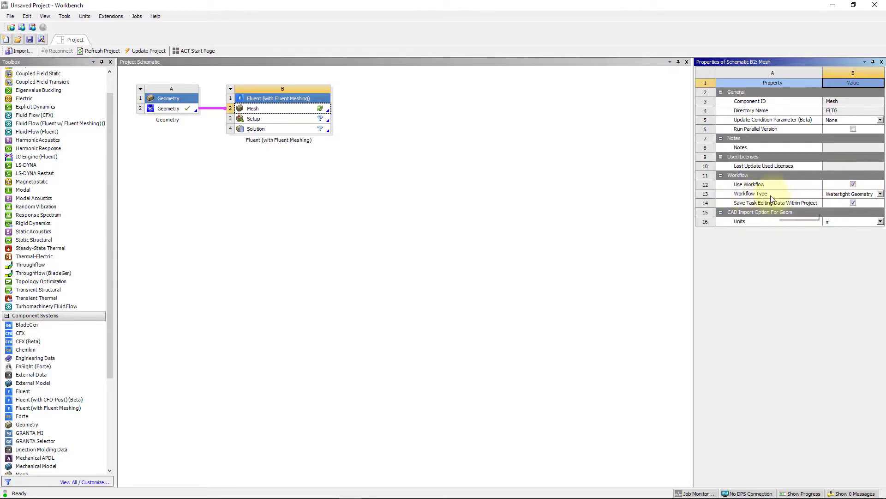
click(869, 194)
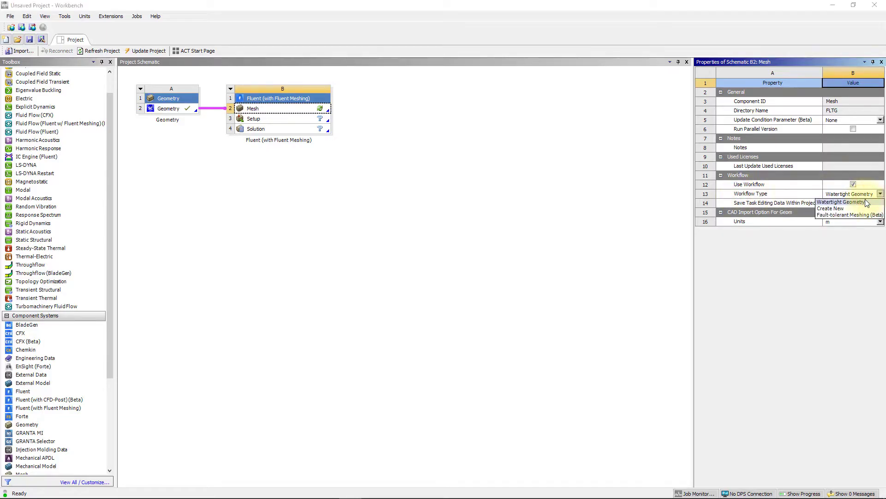
click(866, 202)
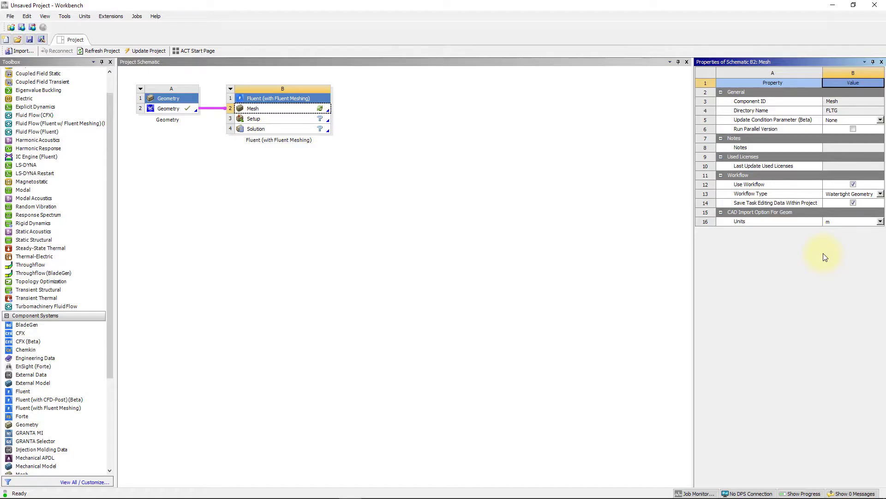
click(874, 222)
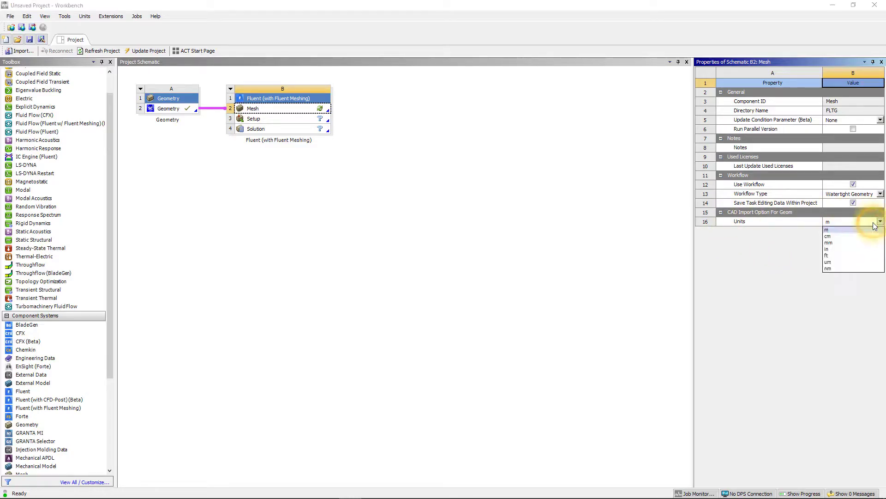
click(855, 242)
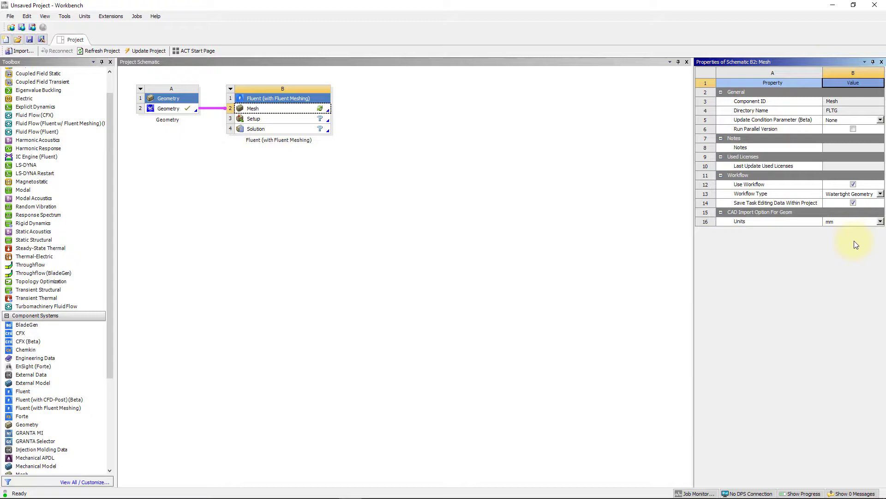
- Launch Fluent Meshing from the Mesh cell with Meshing Processes set to 4
double_click(293, 114)
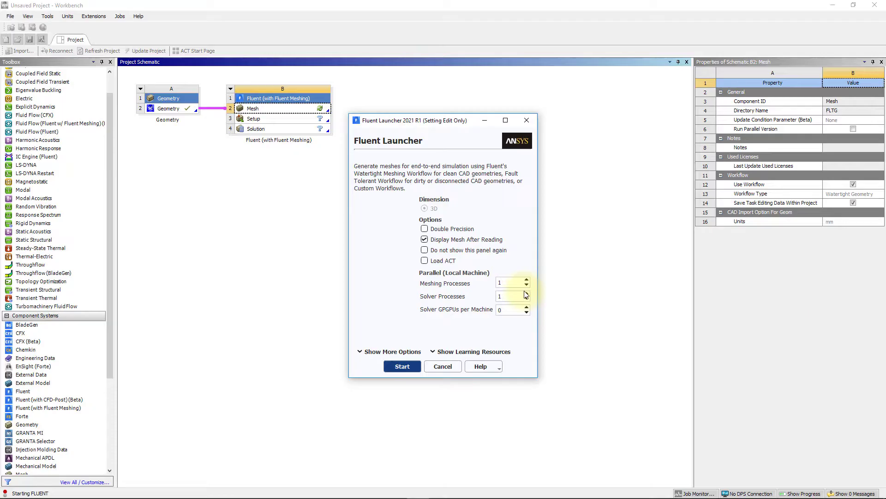
double_click(499, 282)
text(4)
- Start a double-precision session and import the Fluid-Domain-v3 geometry with mm units
click(424, 229)
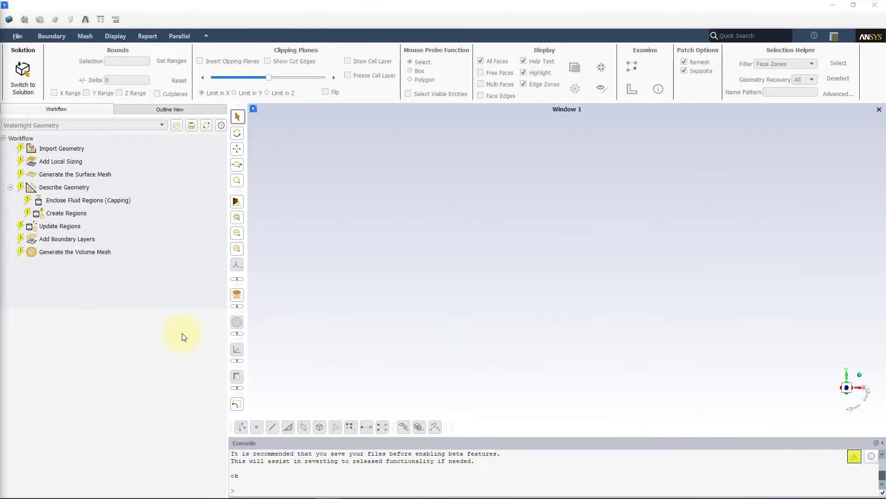
click(87, 146)
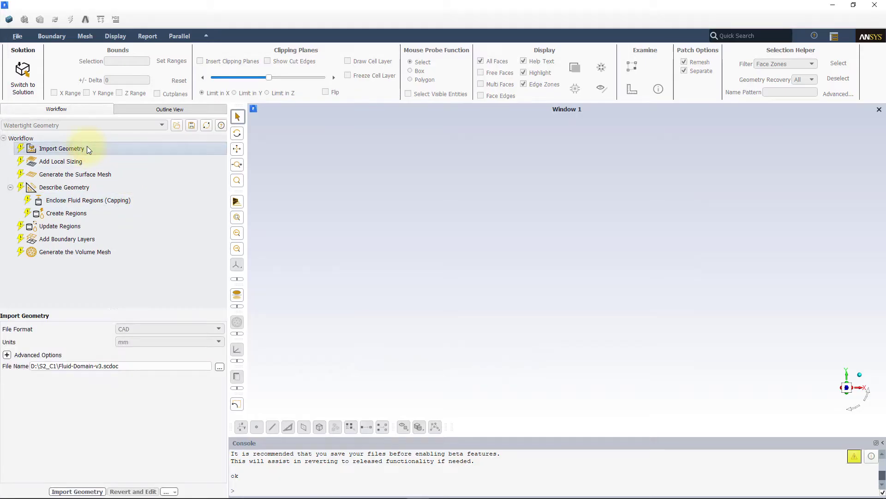
click(68, 492)
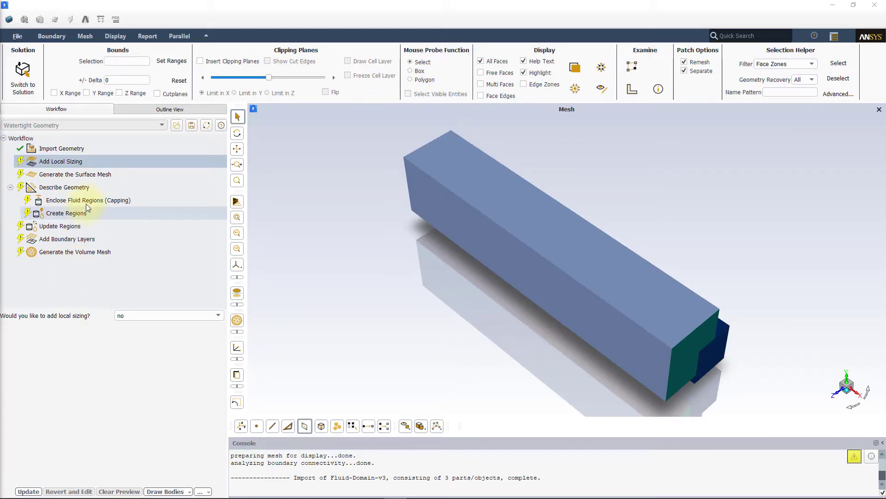
- Add a Body Of Influence sizing named boi-nearfield on the boi-nearfield body, target size 16
click(132, 315)
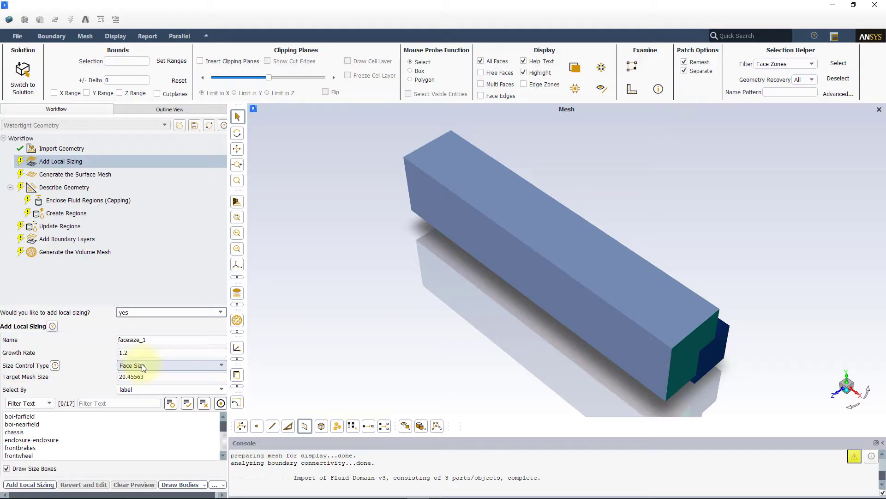
click(142, 363)
click(144, 387)
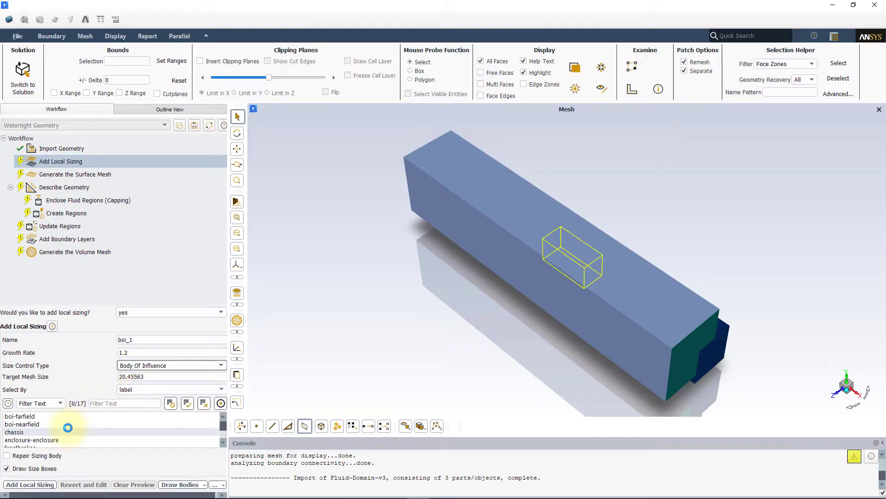
click(42, 424)
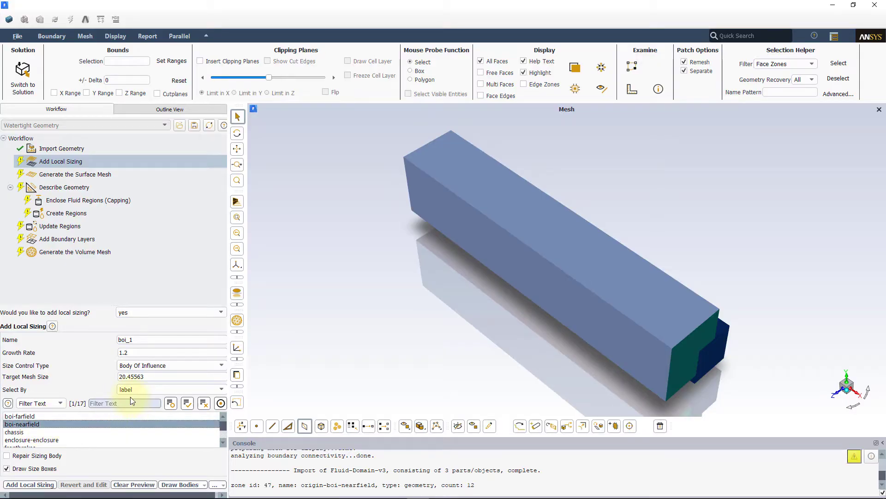
click(138, 376)
drag(137, 375, 101, 382)
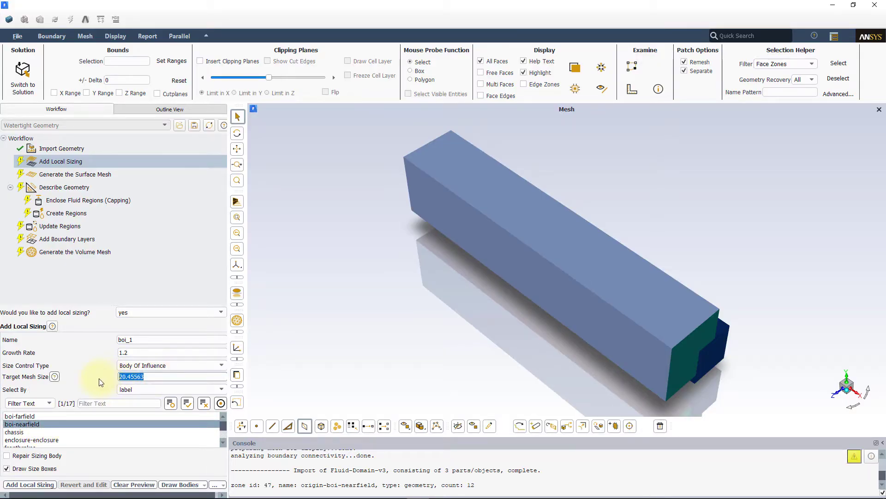
text(16)
click(147, 338)
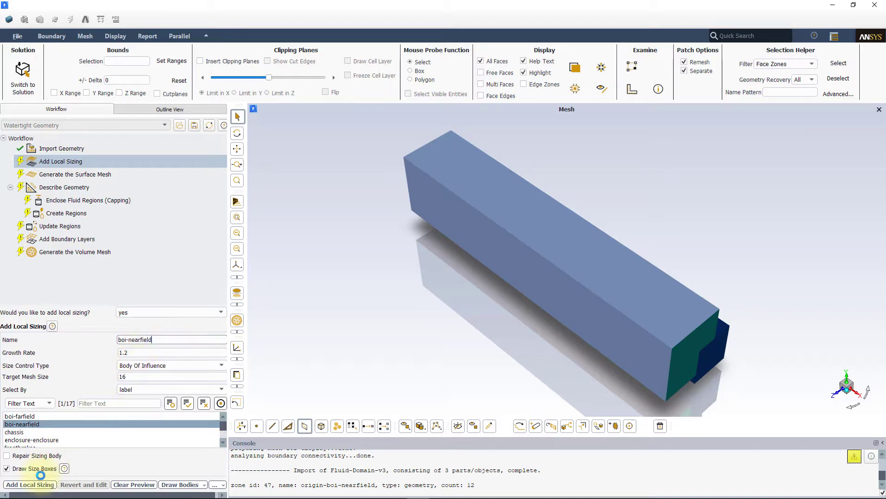
click(29, 485)
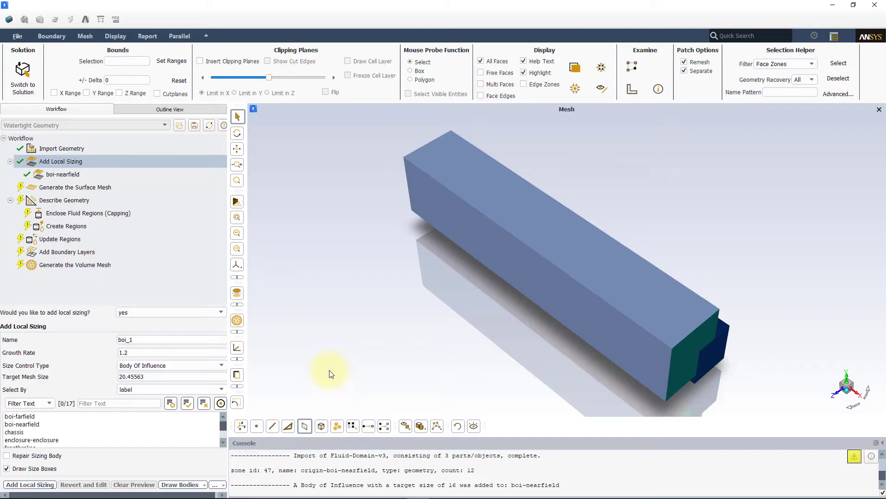
- Hide the tunnel-walls zone, then orbit and zoom to inspect the car's front and rear wings
drag(331, 374, 514, 273)
right_click(513, 273)
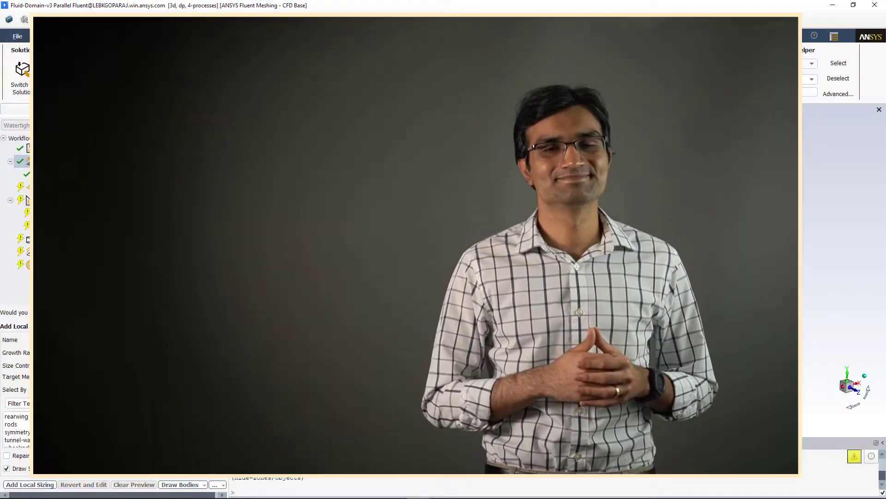
scroll(533, 283, up, 10)
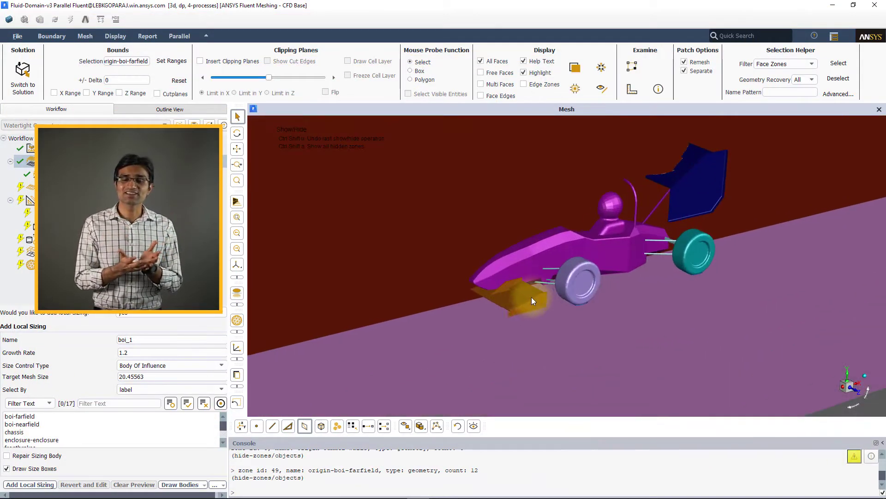
drag(502, 301, 513, 282)
scroll(483, 300, down, 10)
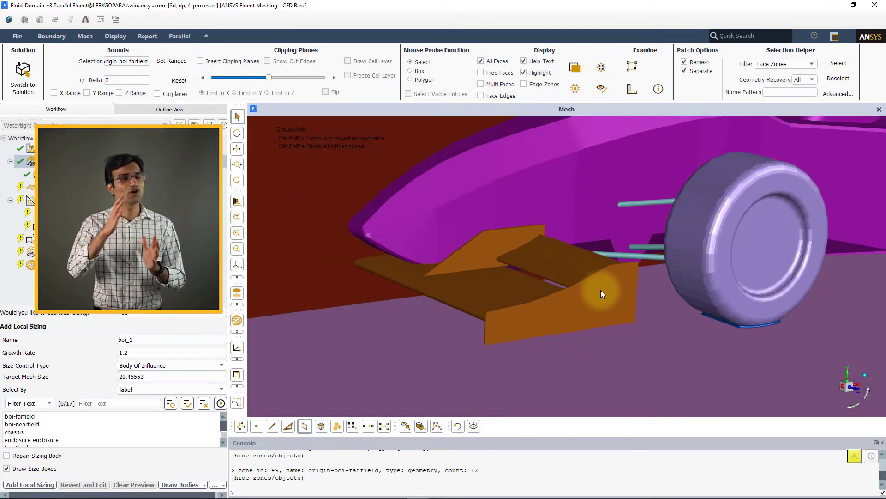
scroll(714, 256, up, 10)
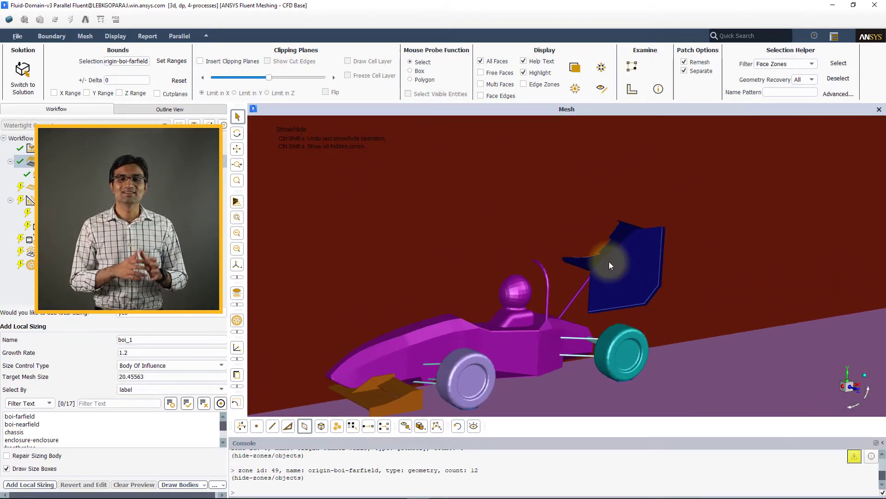
drag(557, 267, 525, 319)
scroll(525, 318, down, 10)
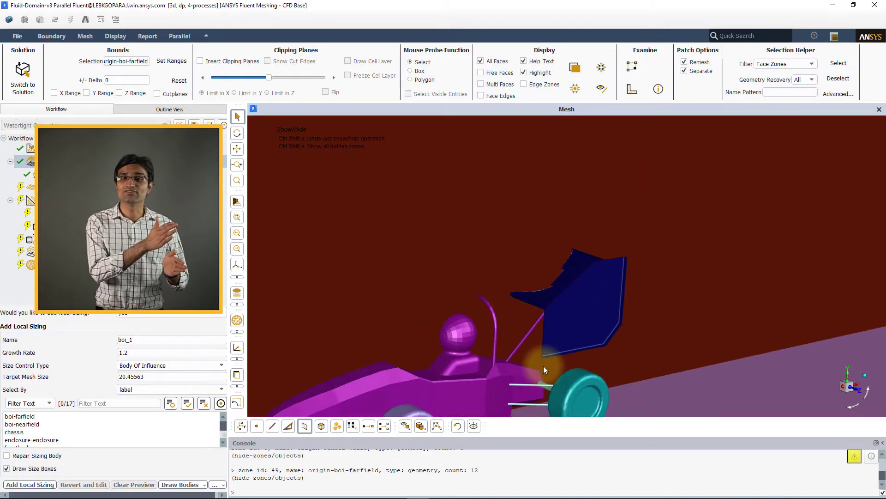
scroll(588, 319, down, 2)
scroll(580, 326, up, 4)
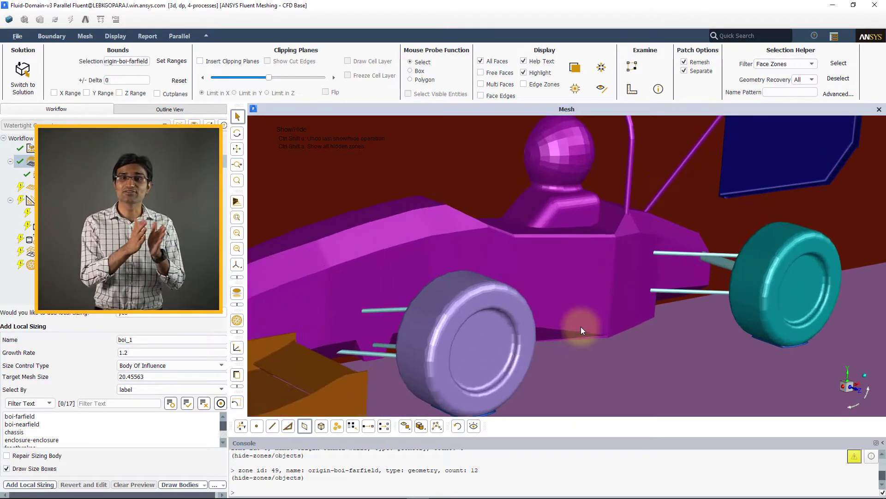
scroll(581, 326, down, 6)
scroll(581, 326, down, 5)
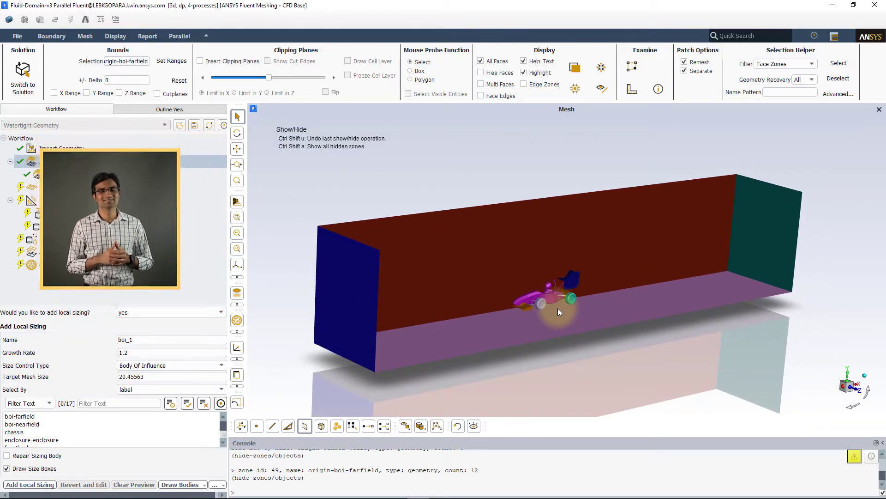
- Add a curvature sizing named curvature-wing on frontwing and rearwing faces, min 0.5, max 12
click(152, 365)
click(144, 404)
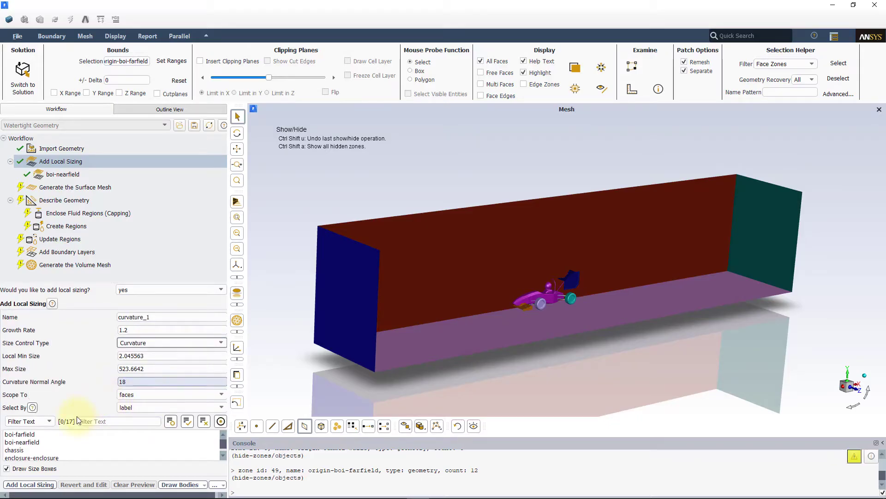
scroll(42, 450, down, 1)
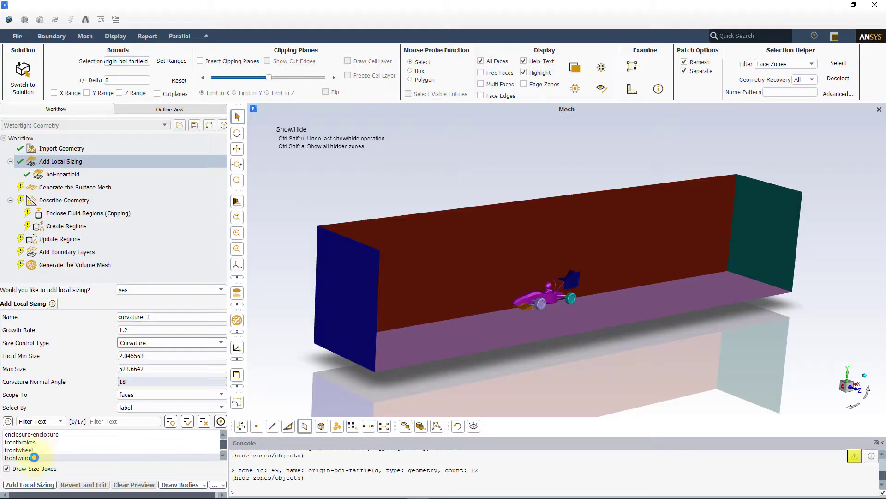
click(212, 456)
scroll(223, 455, down, 2)
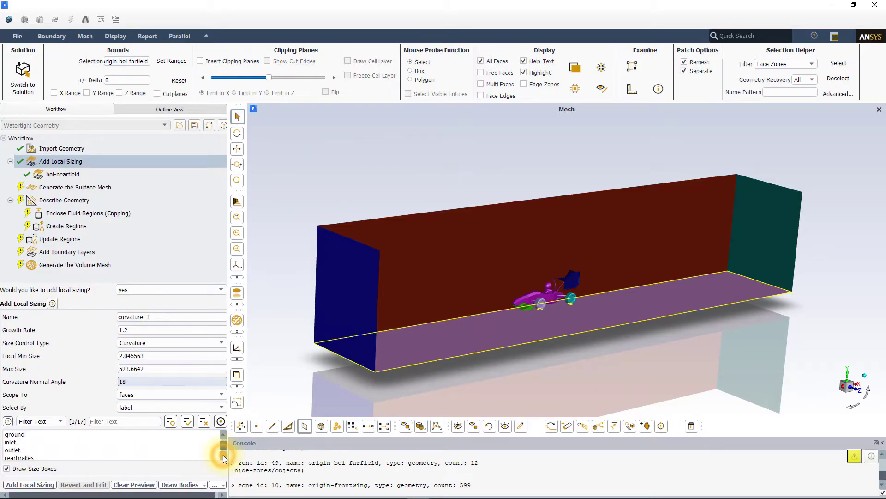
click(69, 457)
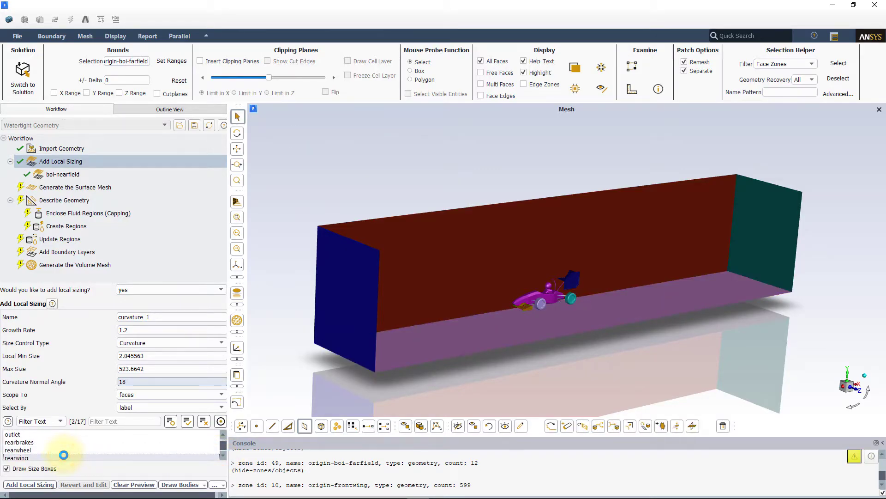
triple_click(158, 356)
text(0.5)
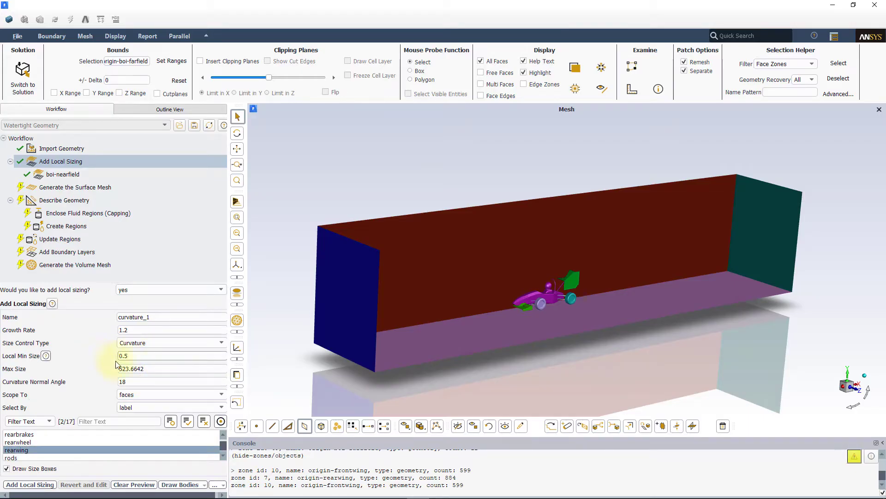
key(Tab)
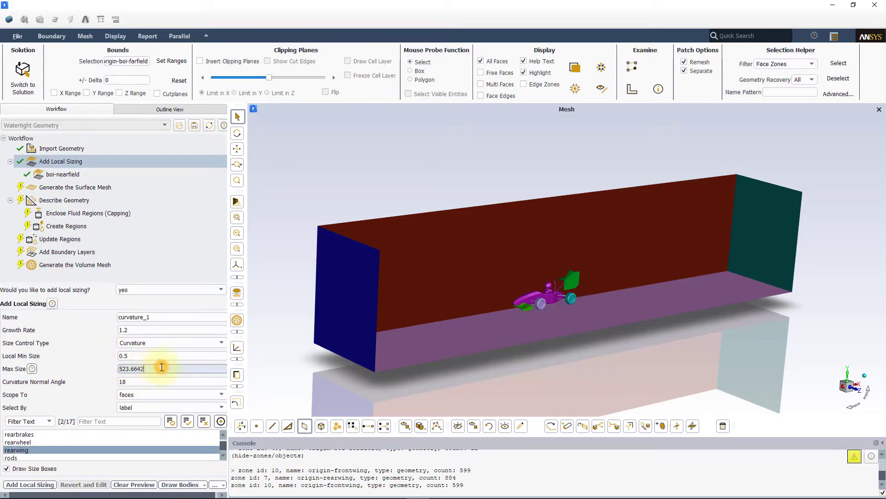
text(12)
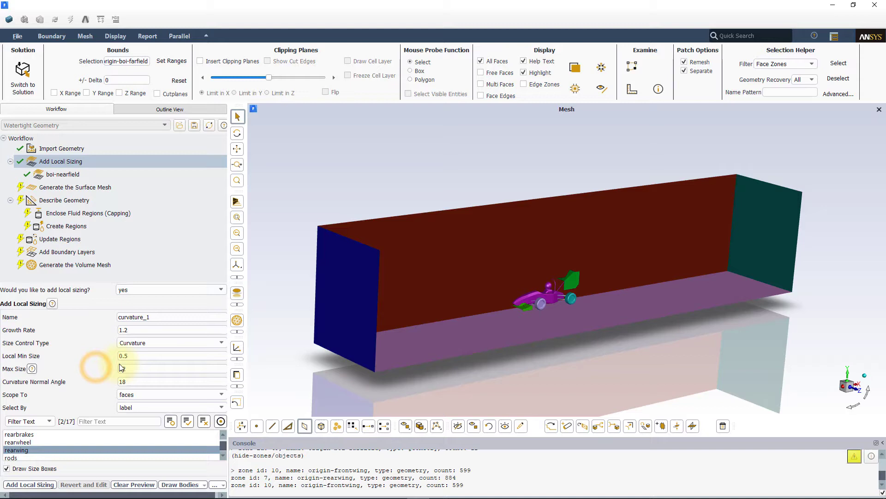
click(165, 318)
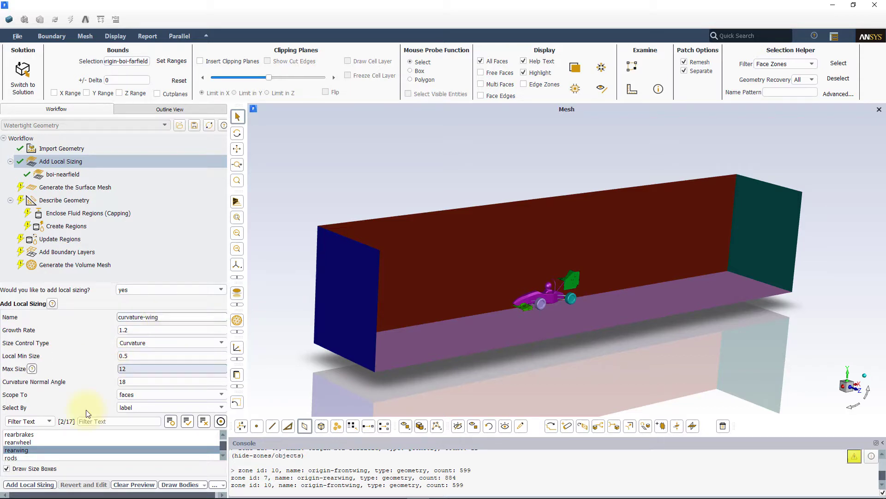
click(22, 484)
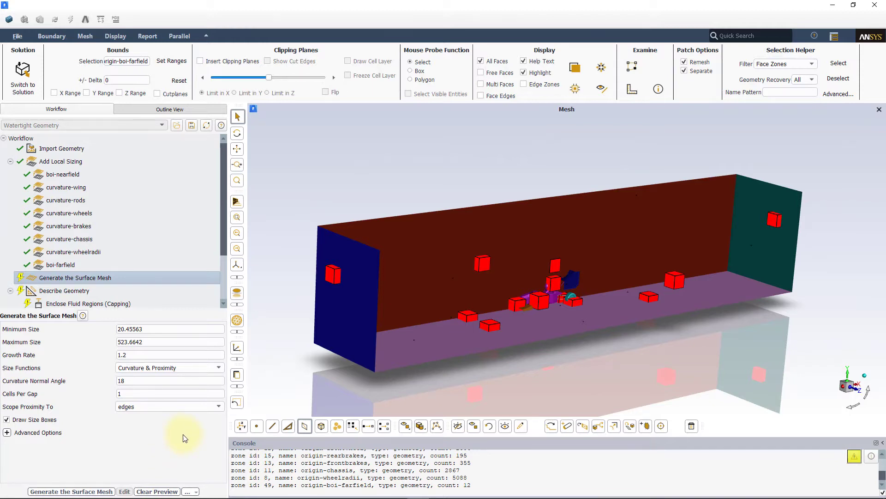
- Enter surface mesh sizes of 0.5 minimum and 256 maximum, with 3 cells per gap
double_click(135, 328)
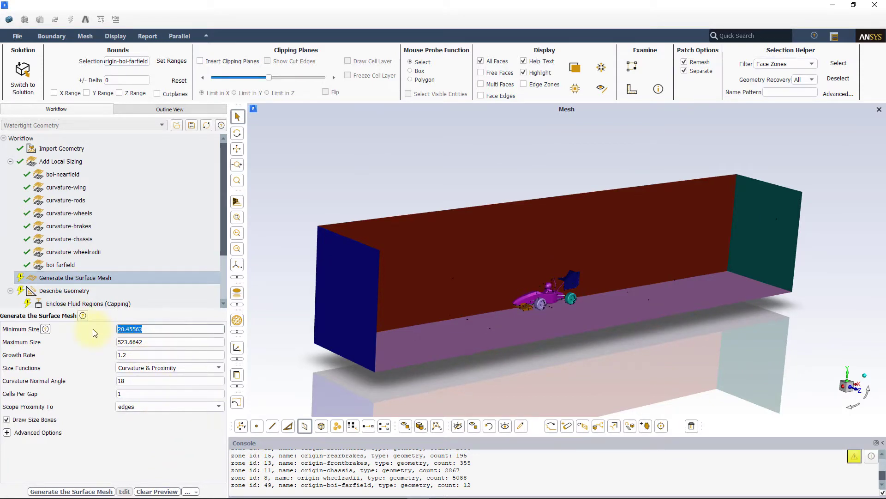
text(0.5)
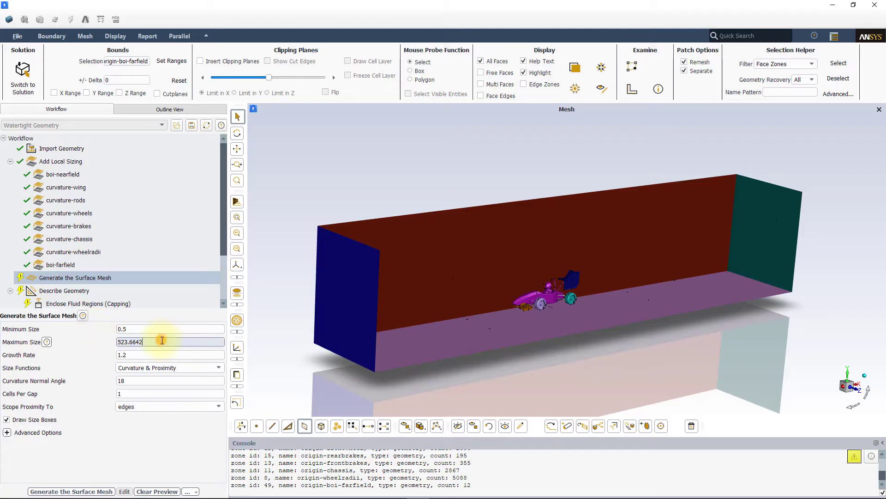
drag(144, 342, 95, 341)
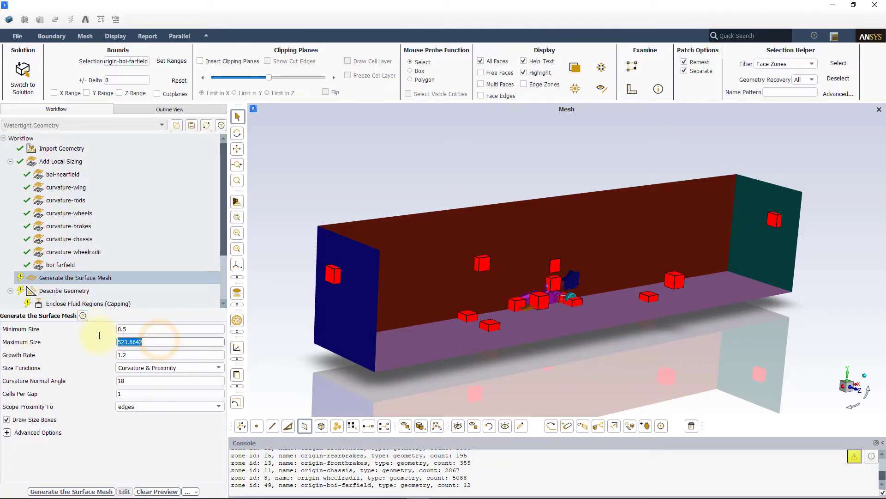
text(256)
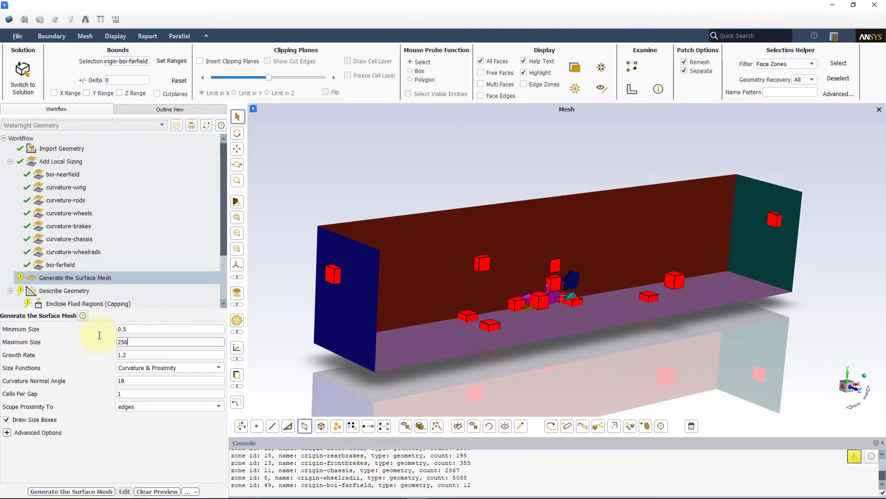
click(183, 454)
click(135, 392)
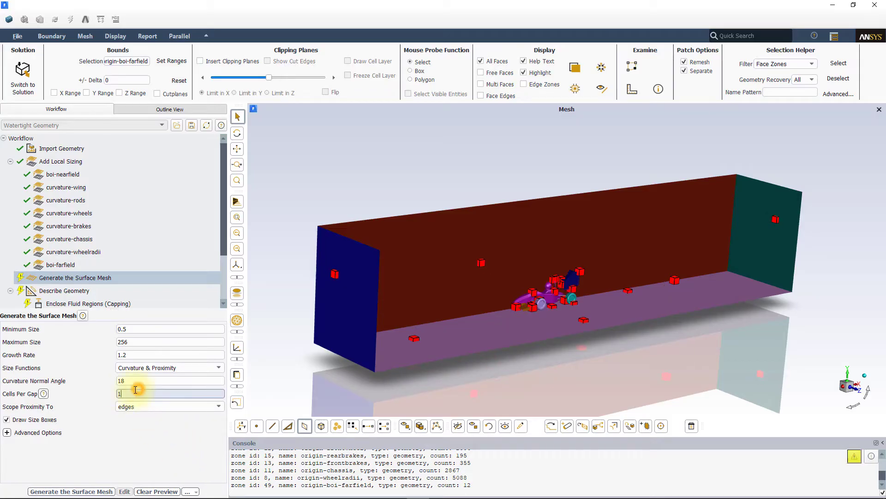
drag(125, 393, 94, 391)
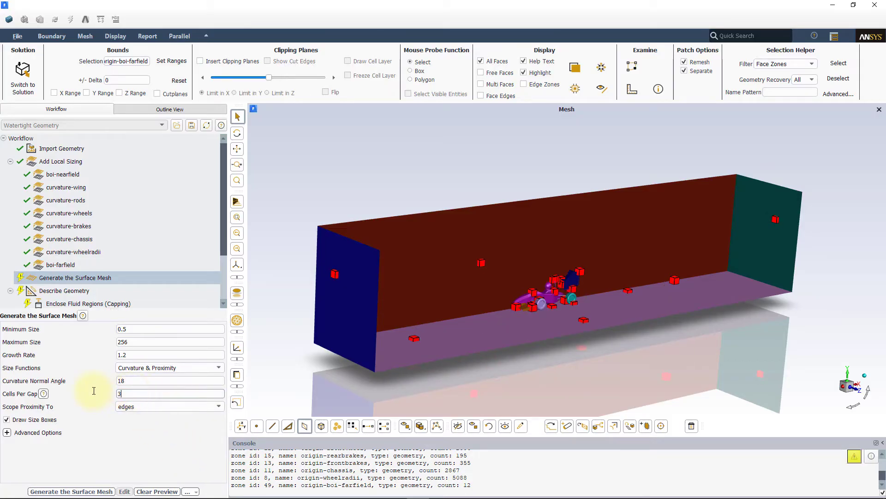
click(141, 433)
- Generate the surface mesh and hide the near tunnel wall with Ctrl+H
click(87, 492)
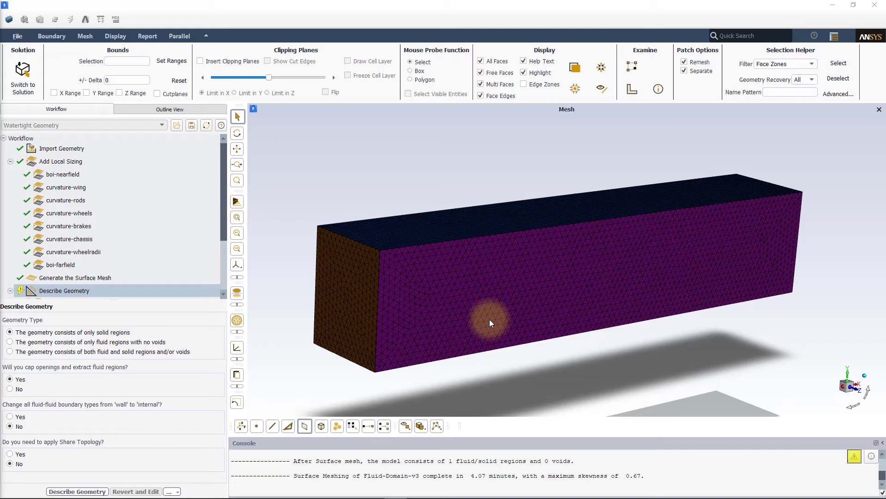
click(512, 298)
key(ctrl+h)
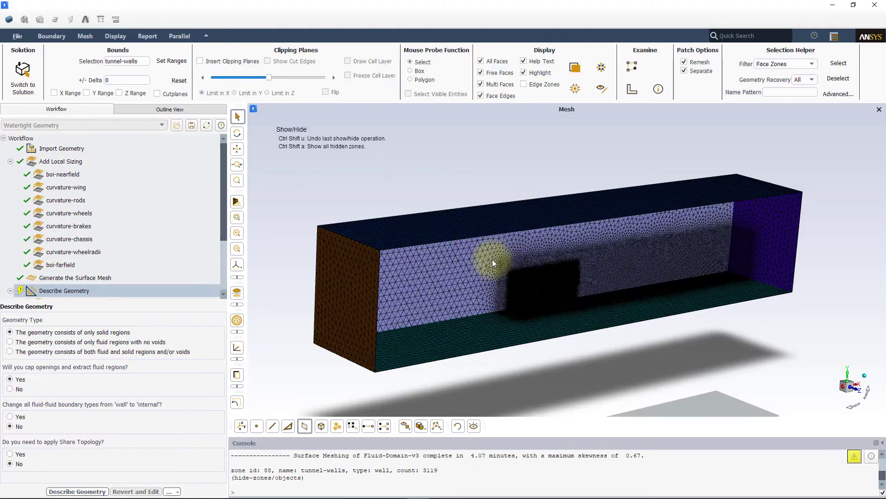
- Zoom and orbit around the front wheel and front-left of the car to inspect its surface mesh
scroll(531, 314, up, 10)
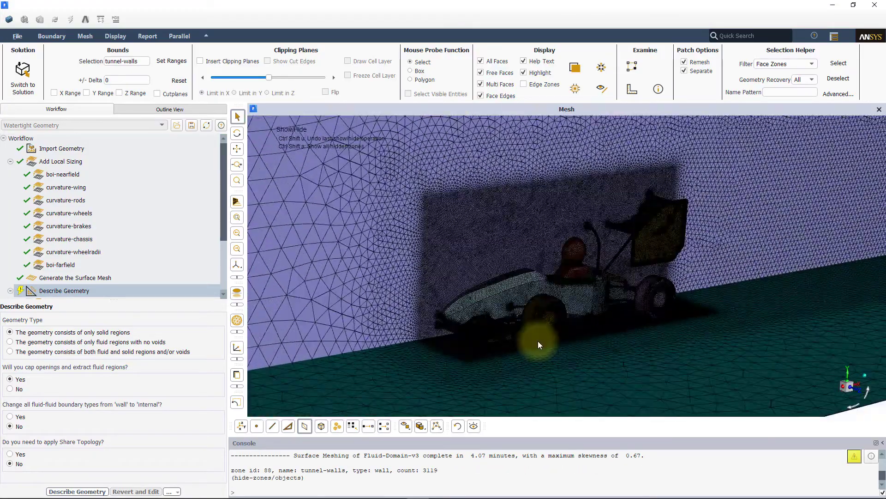
scroll(528, 342, up, 10)
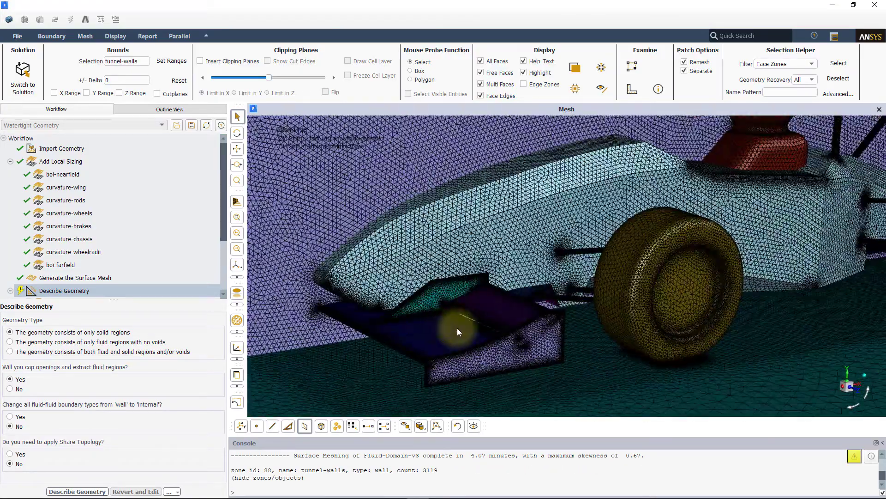
scroll(503, 318, up, 5)
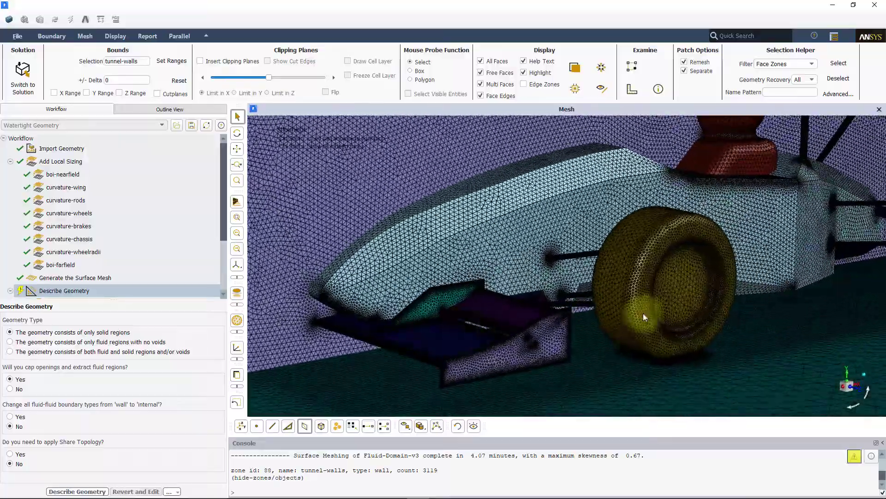
scroll(644, 313, up, 6)
drag(677, 325, 709, 348)
scroll(707, 323, down, 10)
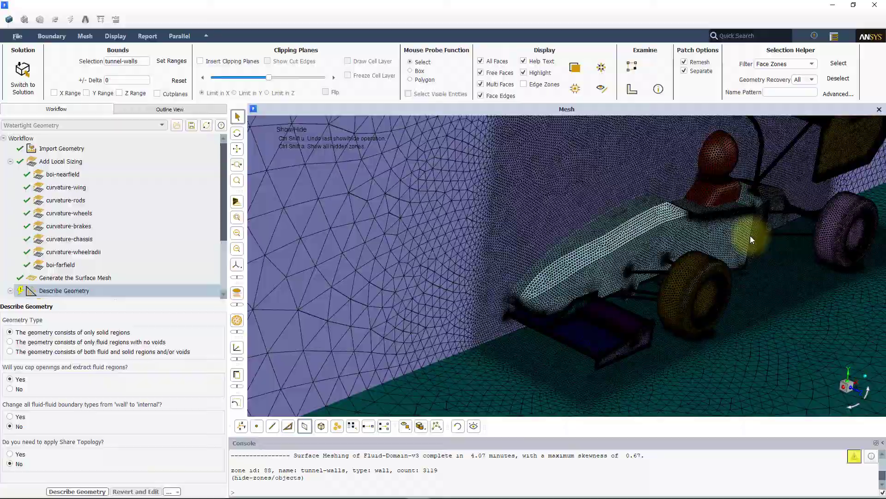
drag(750, 236, 481, 297)
scroll(468, 283, up, 8)
scroll(481, 298, up, 8)
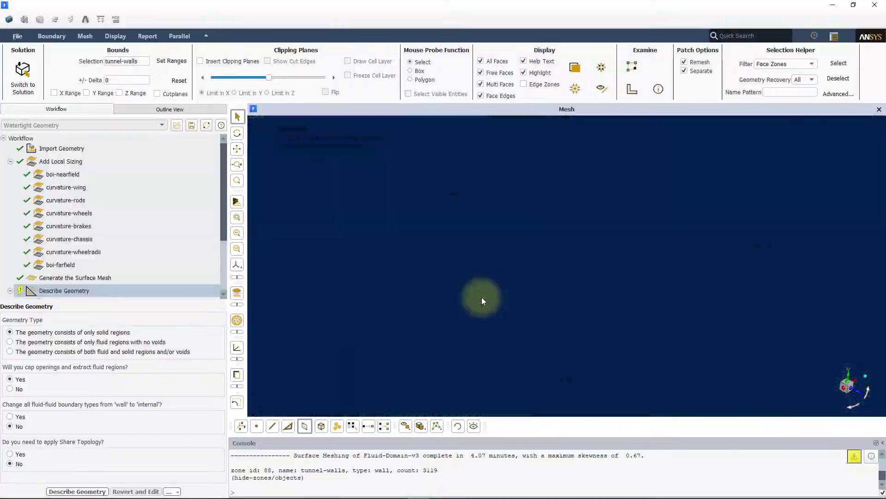
scroll(481, 297, down, 10)
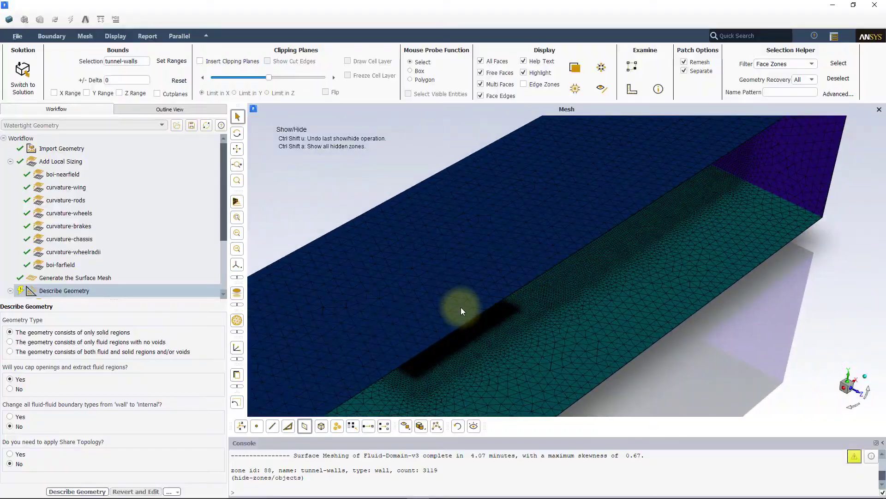
drag(460, 290, 464, 322)
scroll(462, 320, down, 10)
scroll(101, 257, down, 2)
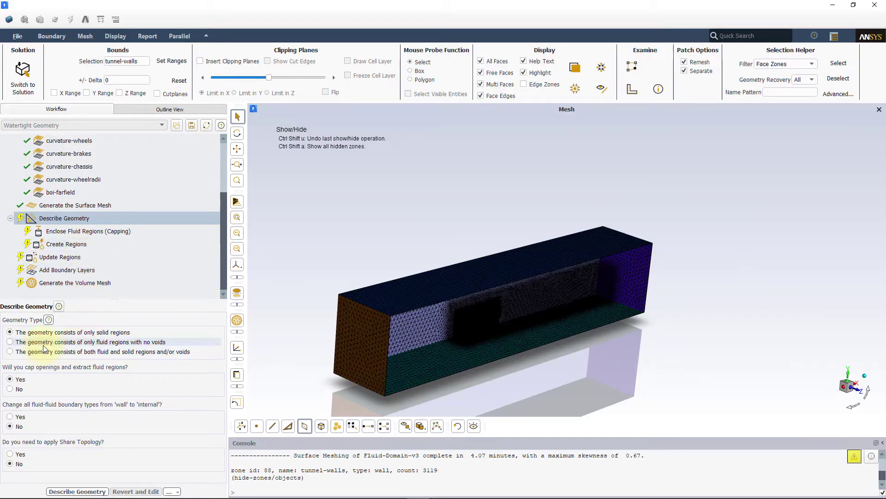
- Choose 'only fluid regions with no voids' in Describe Geometry and confirm it
click(10, 342)
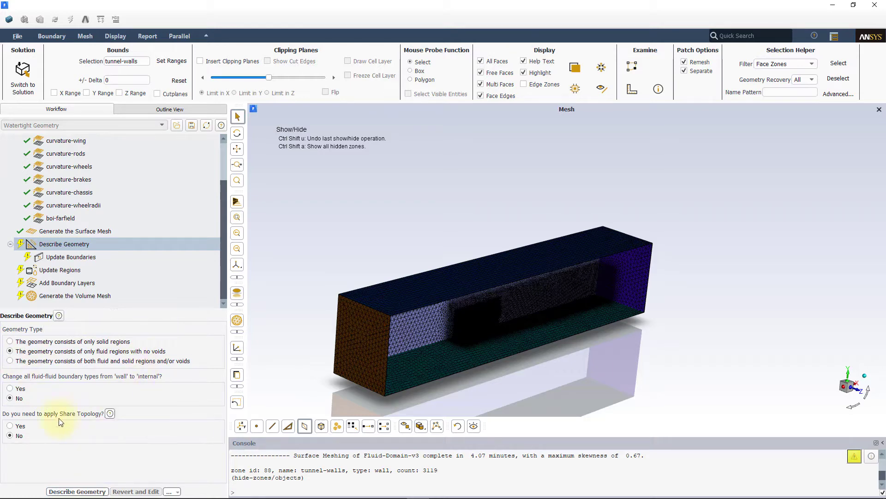
click(69, 491)
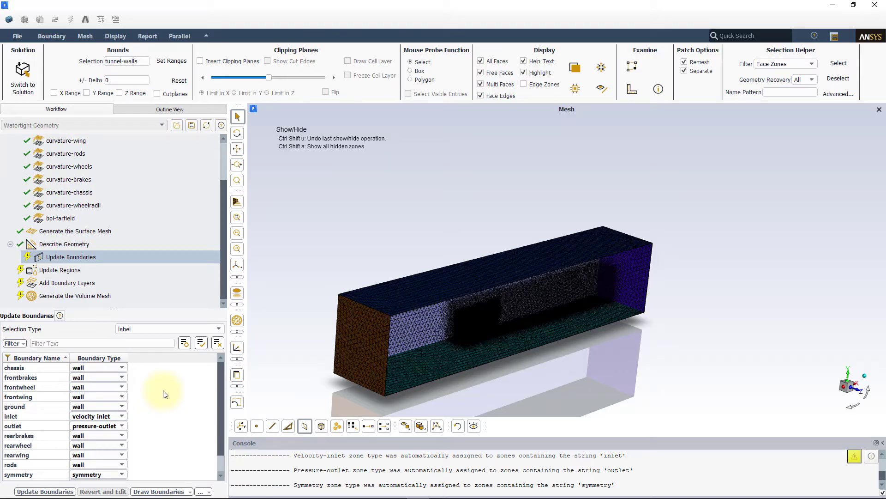
- Review the velocity-inlet, pressure-outlet, symmetry and wall boundary types and apply them unchanged
scroll(165, 394, down, 1)
scroll(165, 396, up, 1)
scroll(102, 411, down, 1)
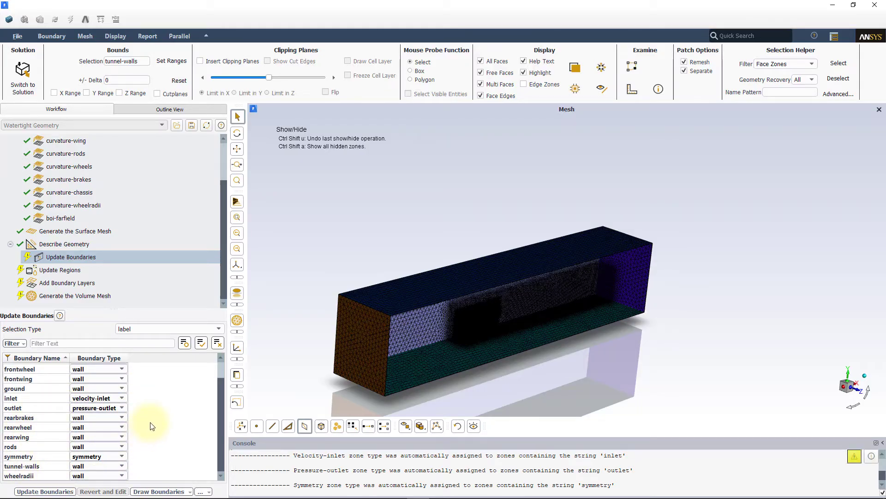
scroll(153, 426, up, 1)
scroll(153, 426, down, 1)
scroll(150, 427, up, 1)
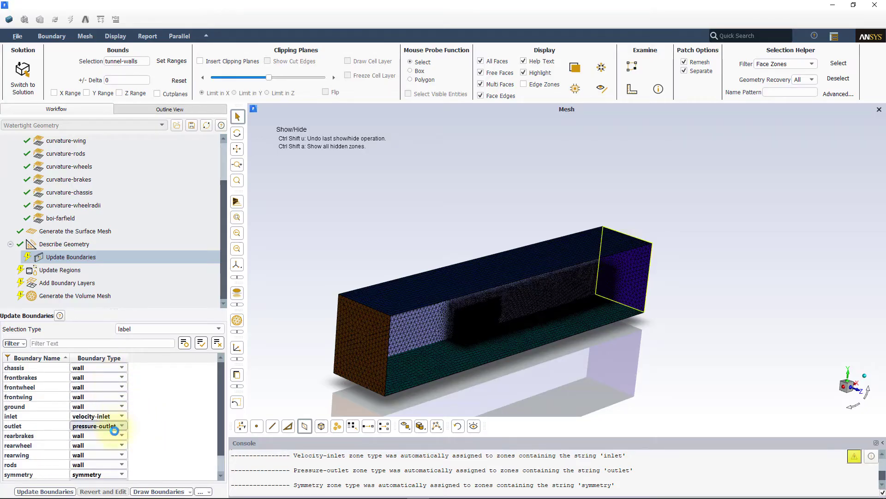
scroll(148, 439, down, 1)
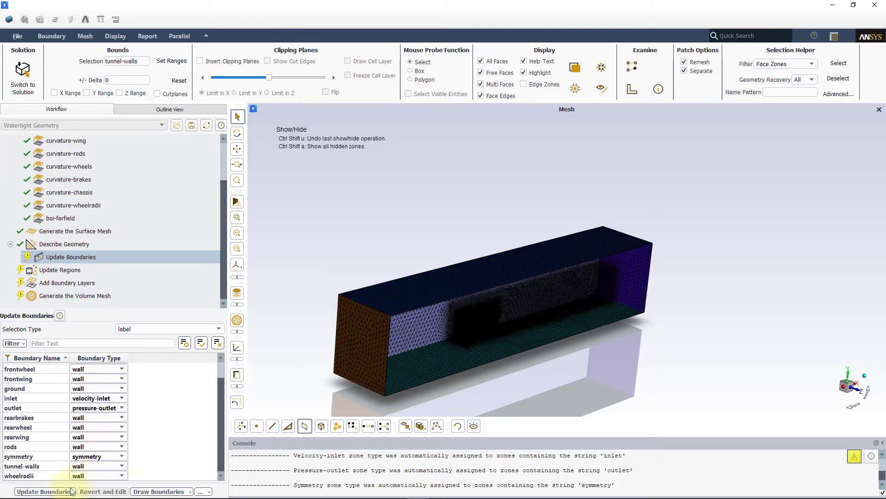
click(53, 492)
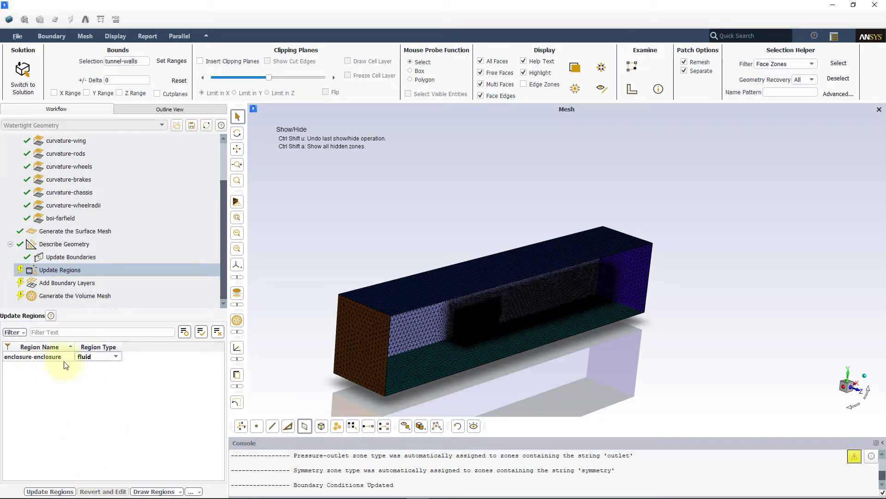
- Highlight the enclosure-enclosure fluid region in the view, then clear the highlight and keep it as fluid
click(93, 359)
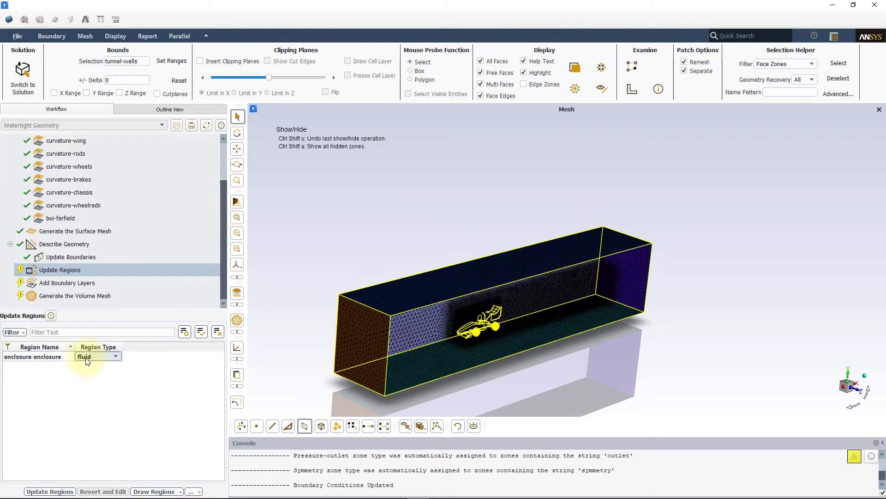
click(59, 474)
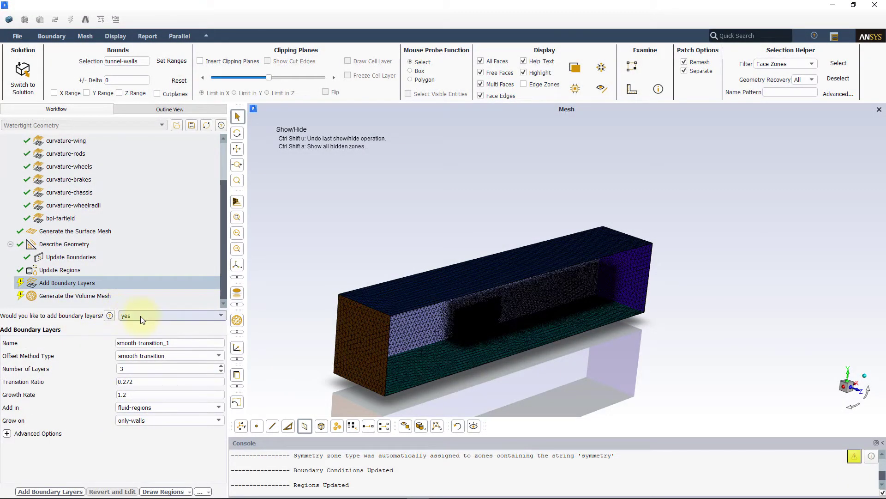
- Keep boundary layers enabled and confirm the offset method choice
click(126, 315)
click(129, 333)
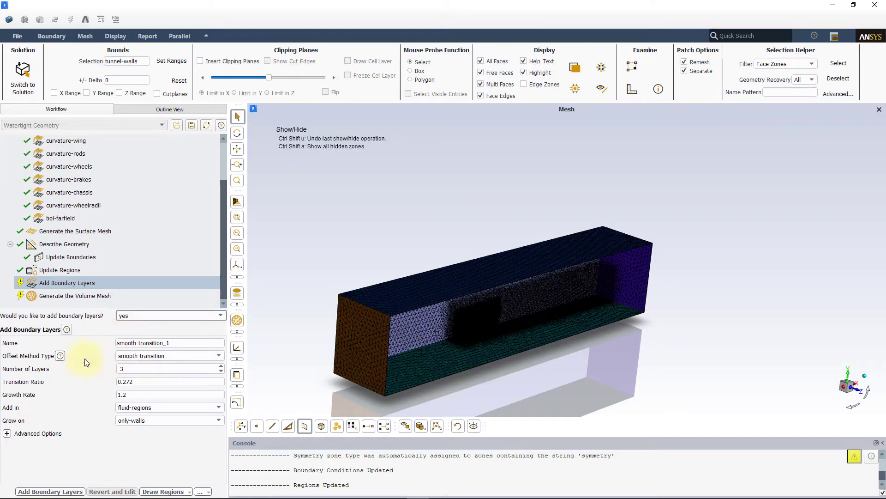
click(153, 356)
click(153, 372)
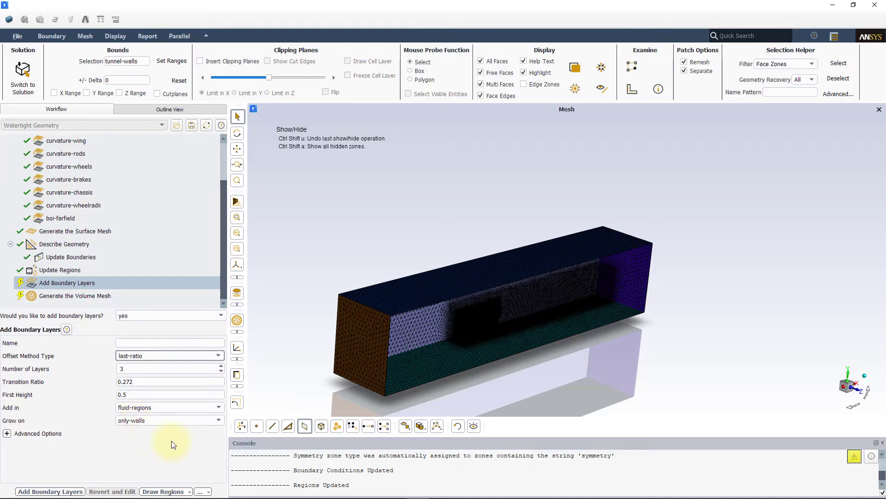
- Enter 10 layers, transition ratio 0.2 and first height 0.5
double_click(121, 369)
text(10)
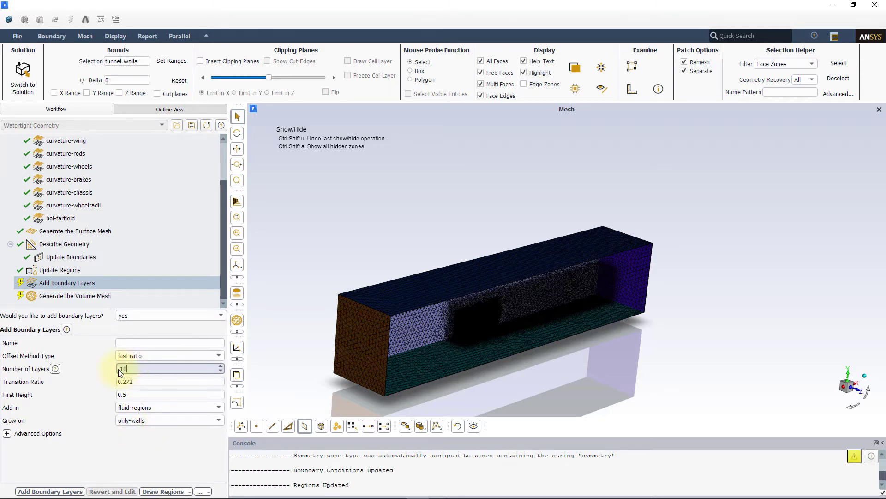
double_click(121, 382)
text(.2)
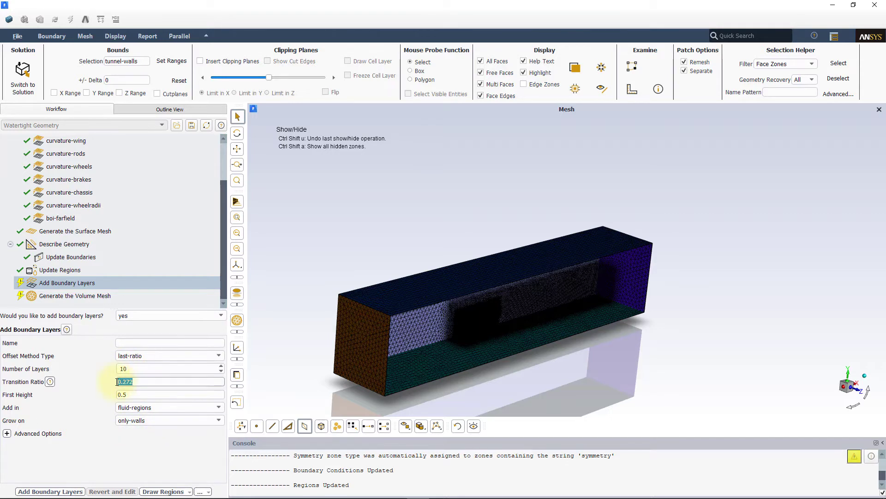
double_click(121, 395)
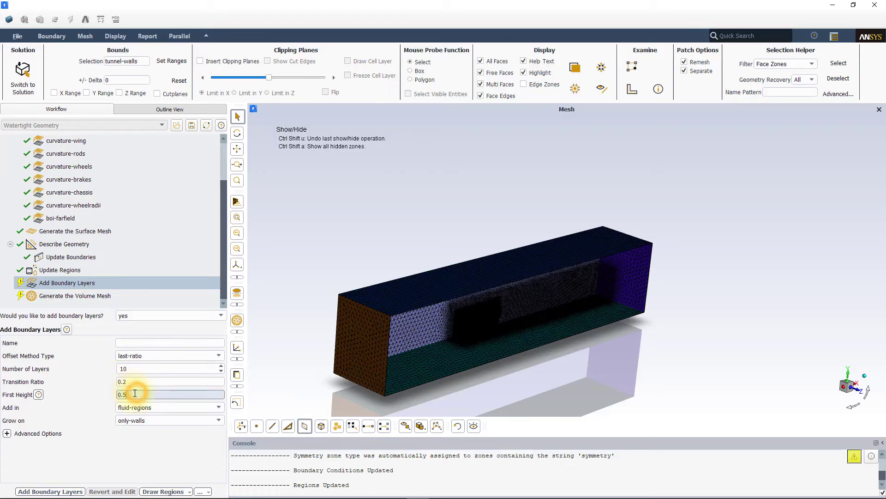
text(.5)
key(Tab)
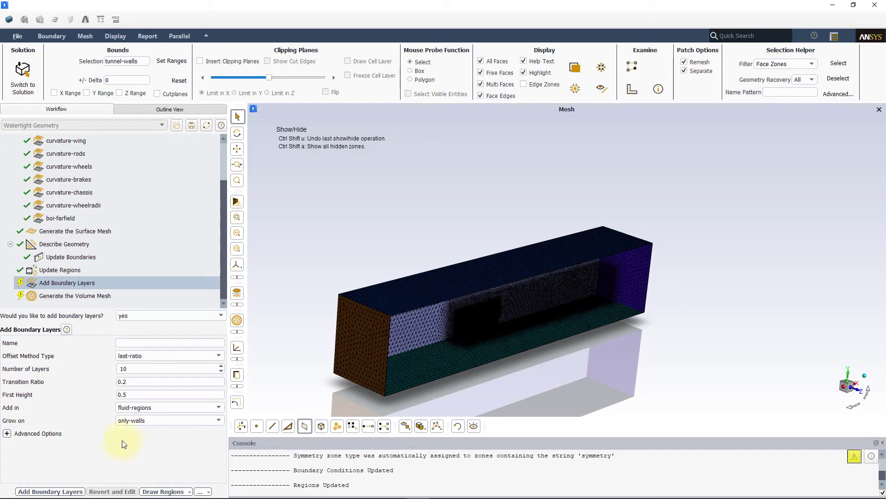
- Grow layers on selected labels, ticking chassis, frontbrakes, frontwheel and frontwing
click(145, 422)
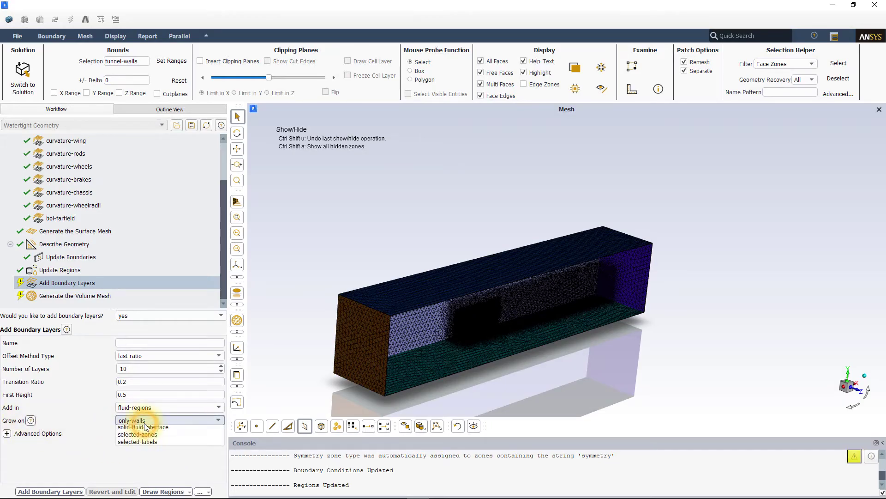
click(150, 458)
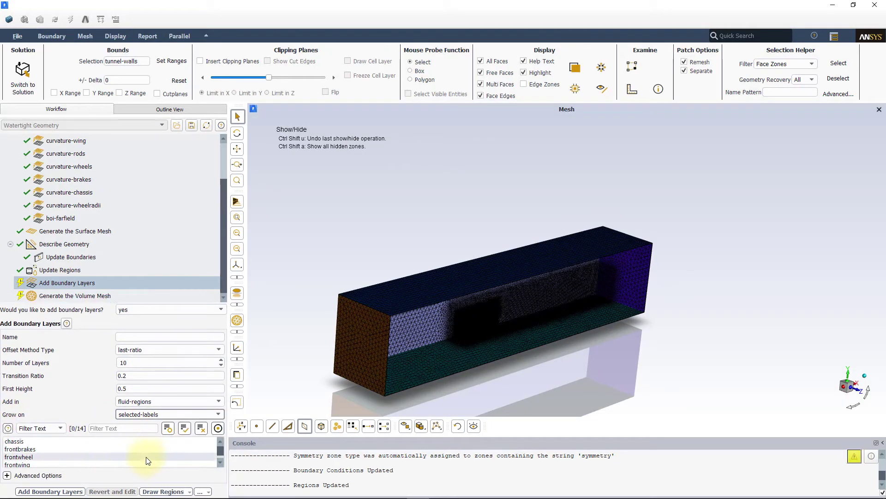
click(63, 441)
click(54, 449)
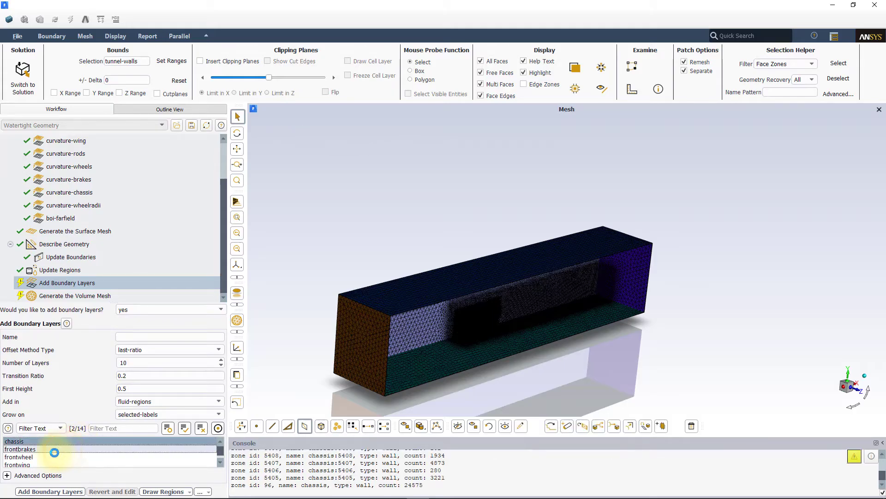
click(54, 457)
click(44, 464)
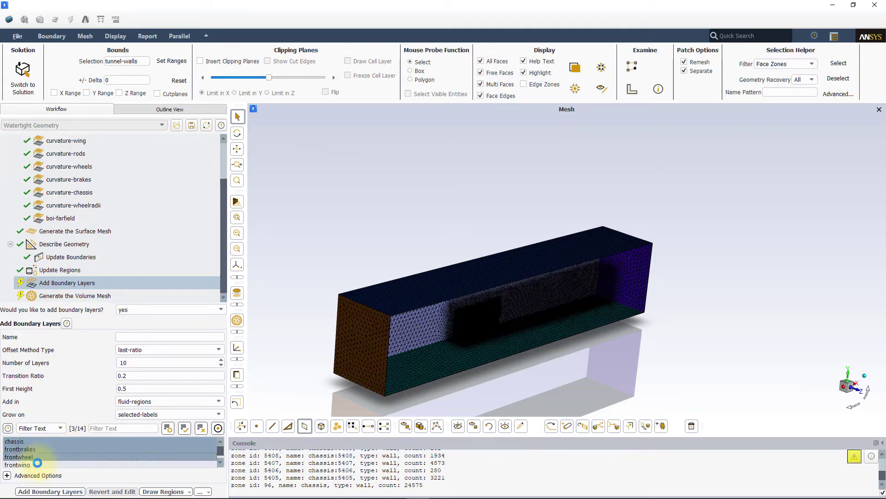
- Add rearbrakes, rearwheel, rearwing, rods and wheelradii, then create the last-ratio_1 boundary layers
click(219, 464)
click(220, 464)
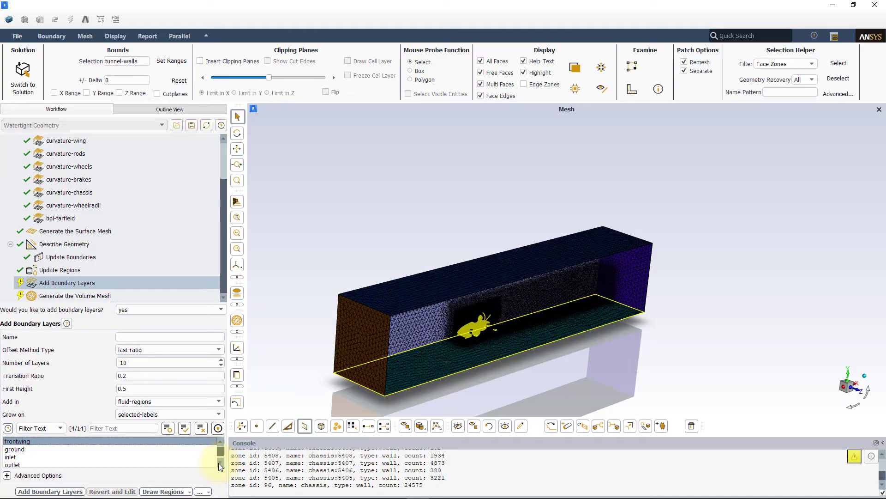
click(220, 464)
click(188, 464)
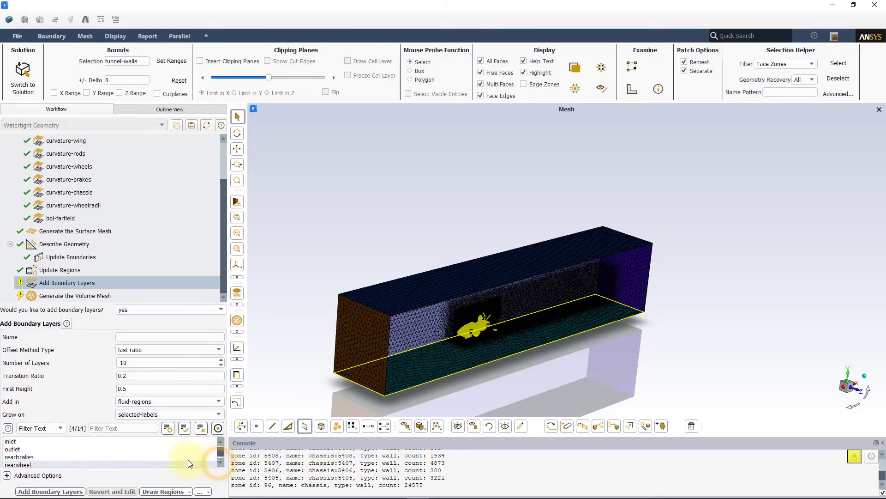
click(155, 464)
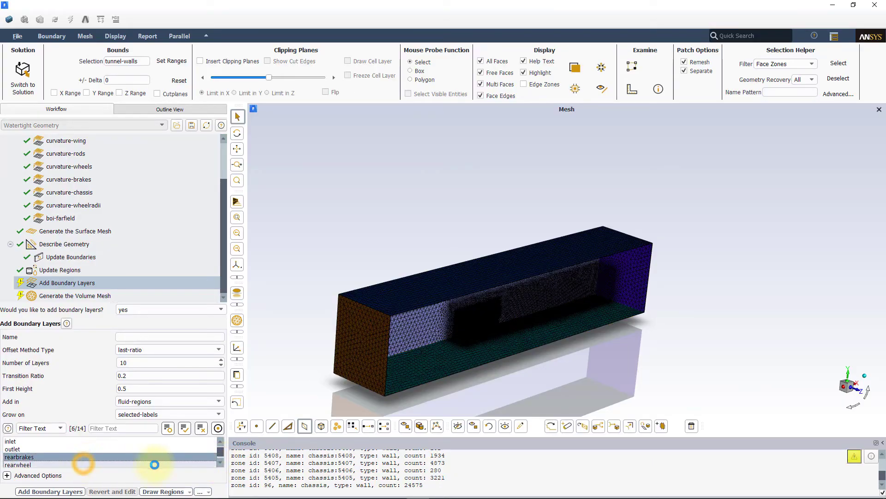
click(220, 463)
click(220, 462)
shift+click(55, 456)
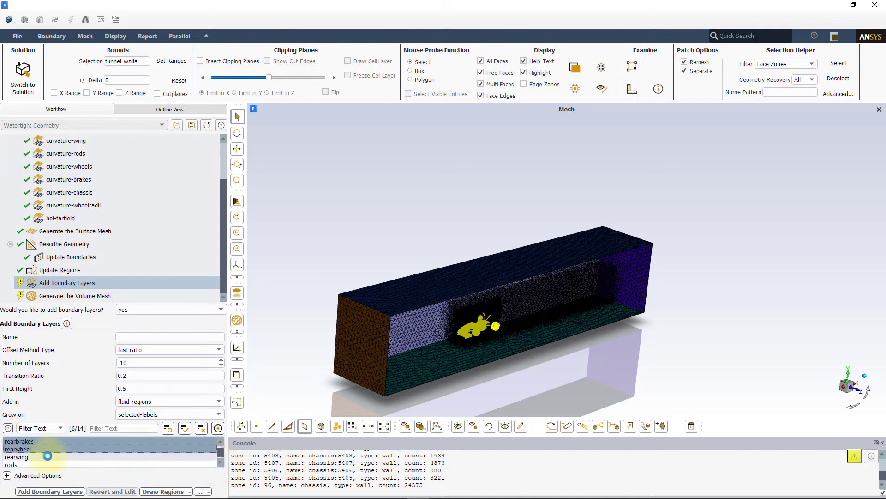
click(220, 464)
click(220, 463)
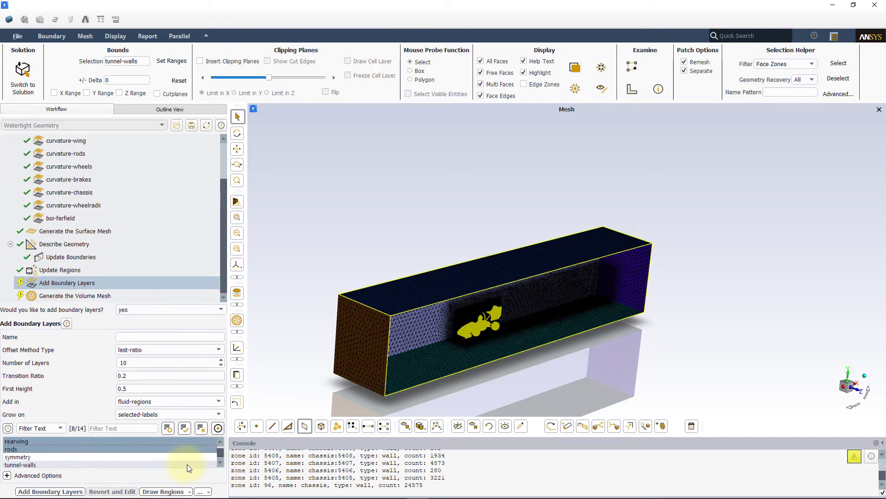
click(221, 463)
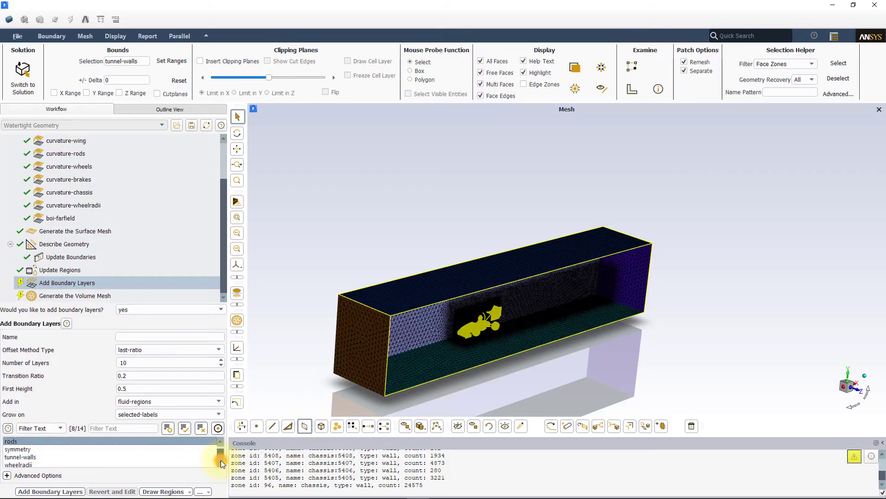
click(220, 462)
ctrl+click(18, 456)
click(67, 489)
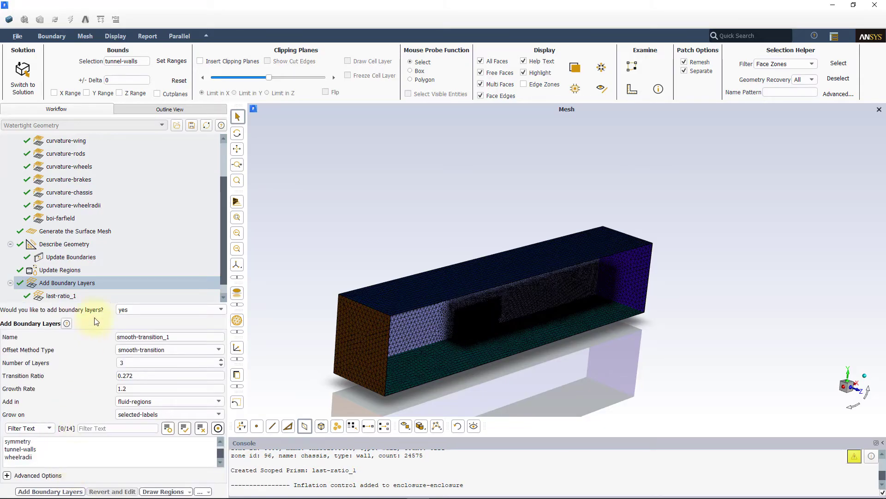
- Fill the volume with poly-hexcore cells and generate the mesh (min cell 0.5, max 512)
click(68, 292)
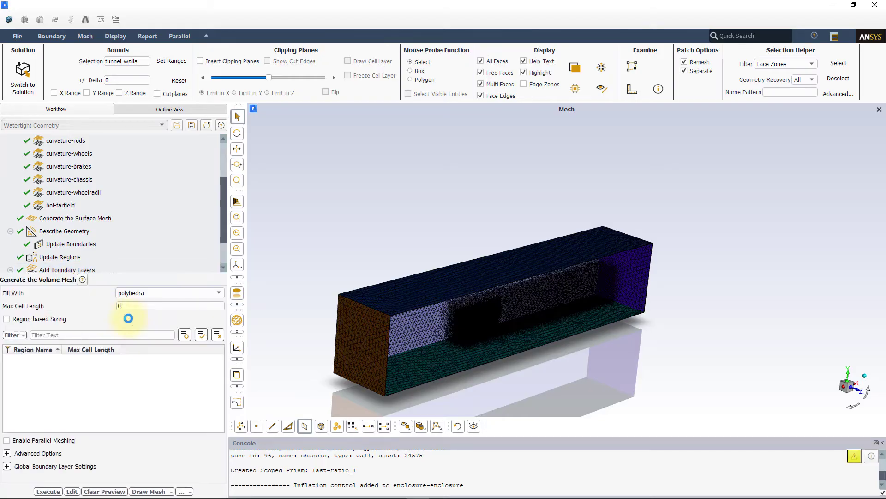
click(154, 326)
click(156, 356)
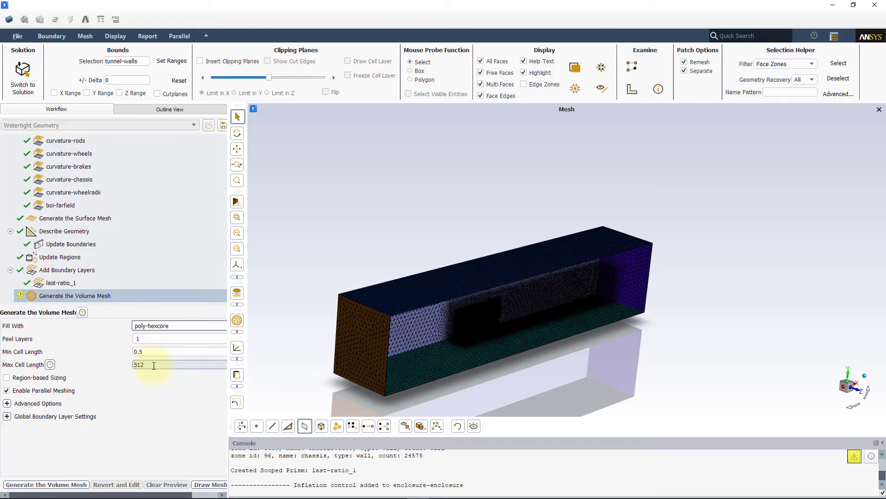
click(52, 485)
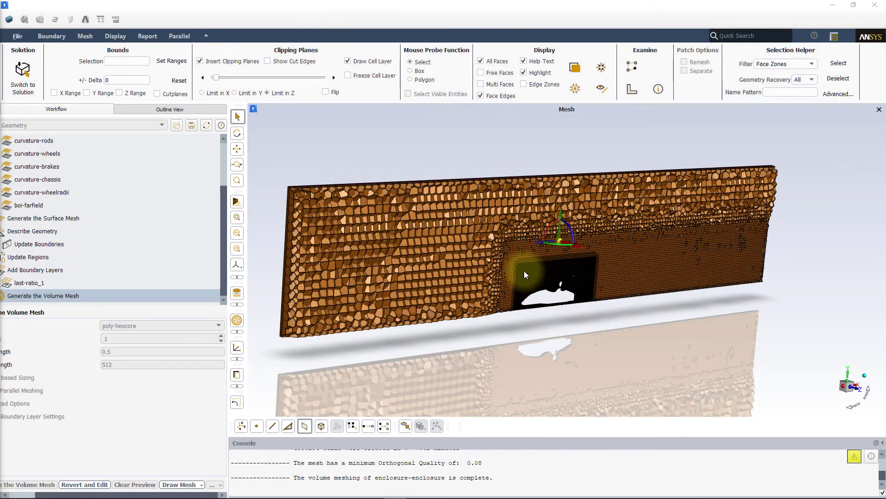
- Zoom and rotate to a face-on side view of the clipped mesh around the car
scroll(524, 271, up, 4)
scroll(626, 346, up, 3)
drag(626, 346, 511, 379)
scroll(365, 319, up, 5)
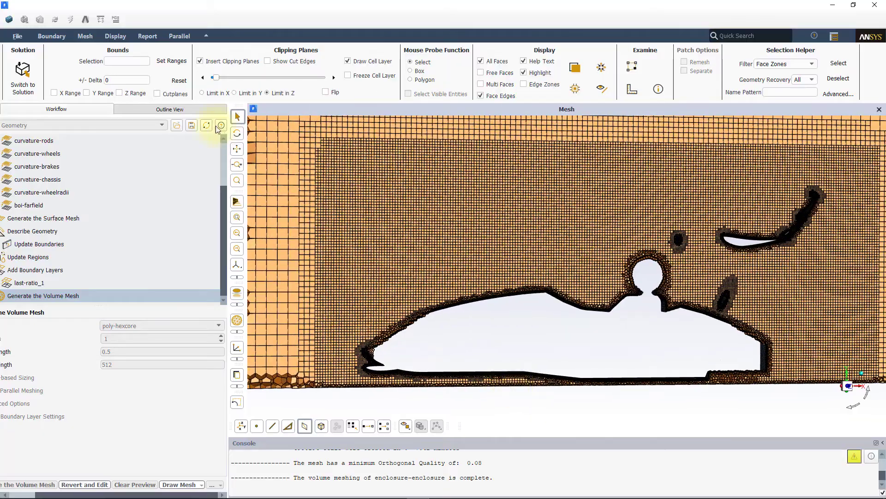
- Check volume mesh quality, showing minimum orthogonal quality 7.52e-02
click(85, 37)
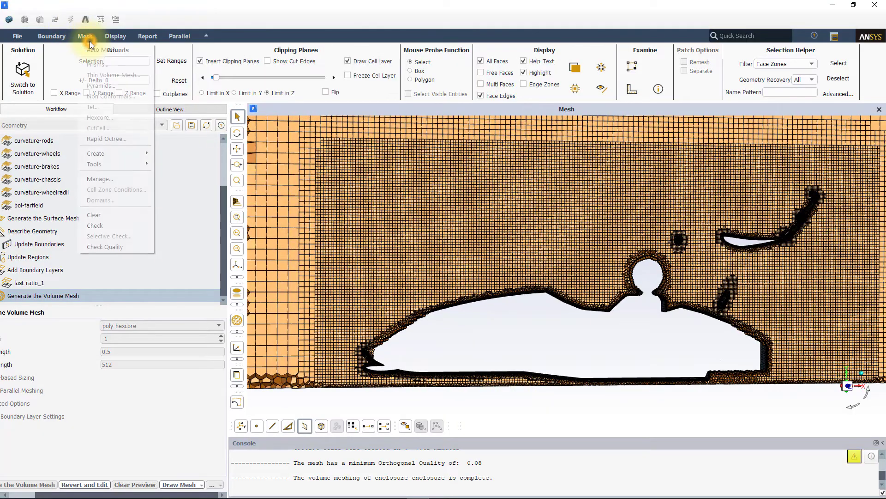
click(123, 249)
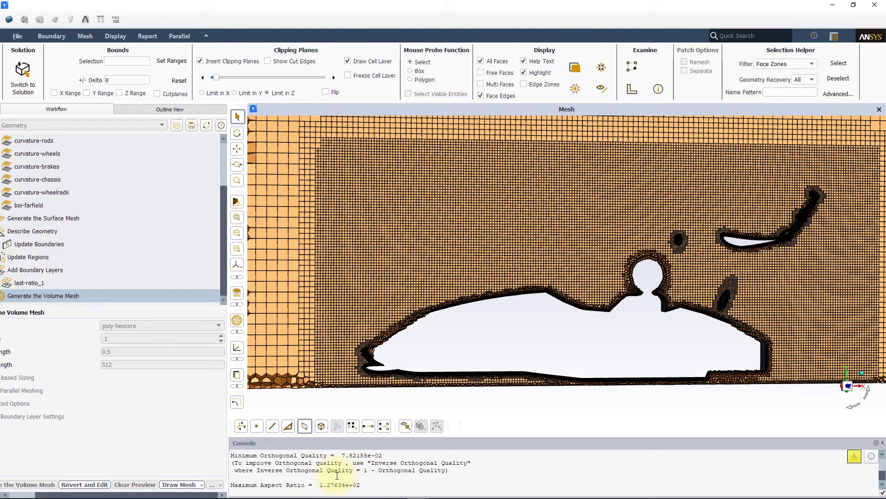
right_click(63, 295)
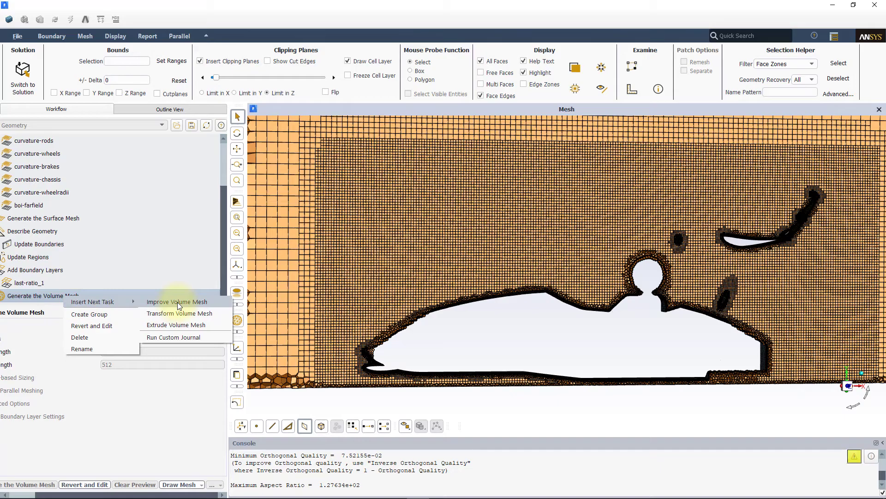
- Insert and run Improve Volume Mesh, then recheck quality to confirm minimum orthogonal quality 0.100
click(178, 302)
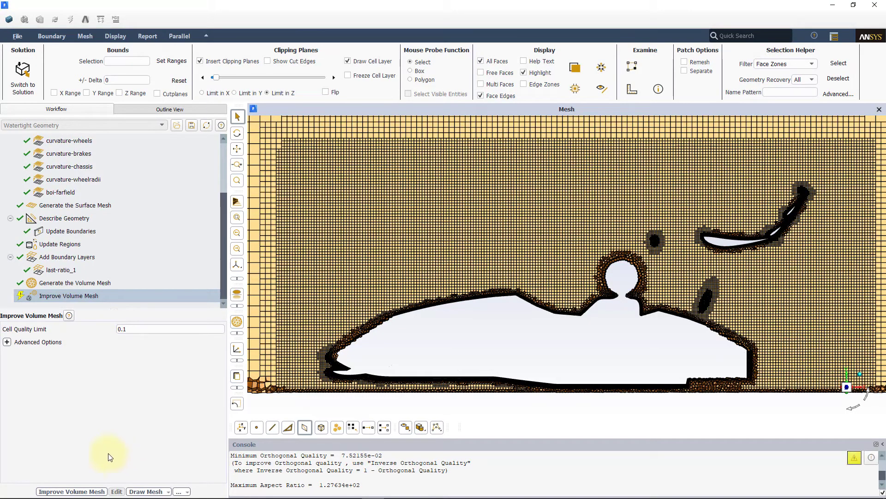
click(69, 493)
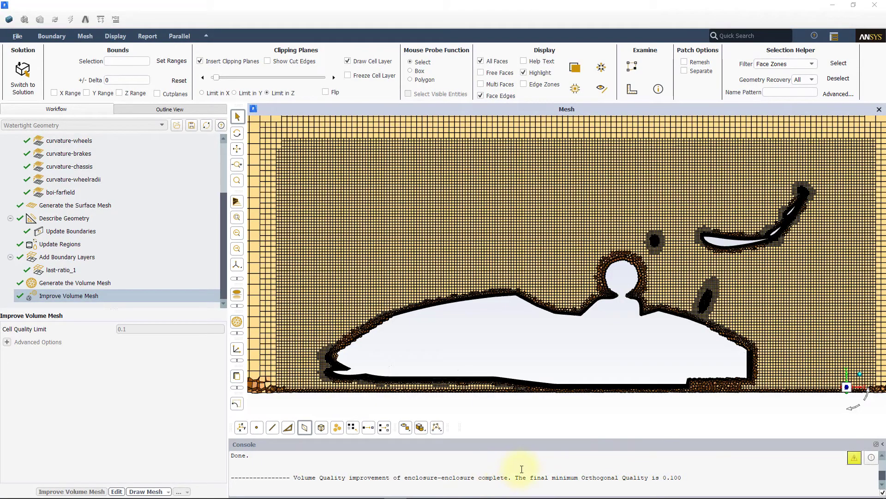
click(85, 36)
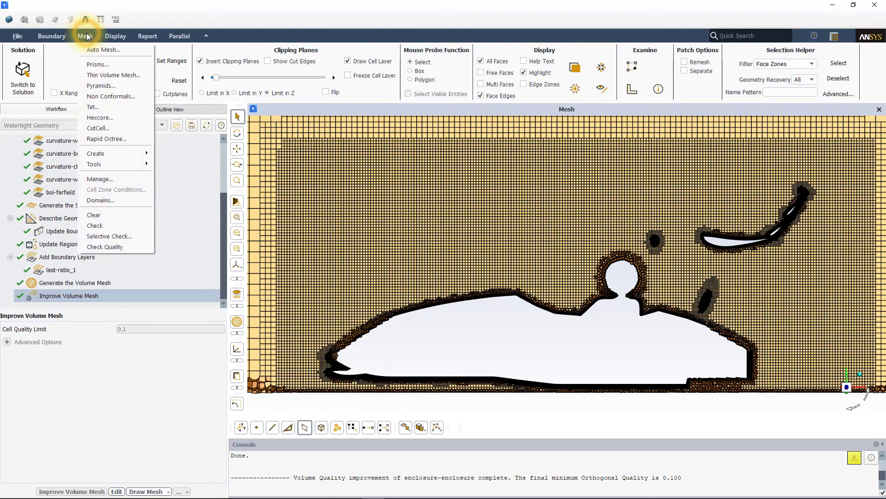
click(100, 251)
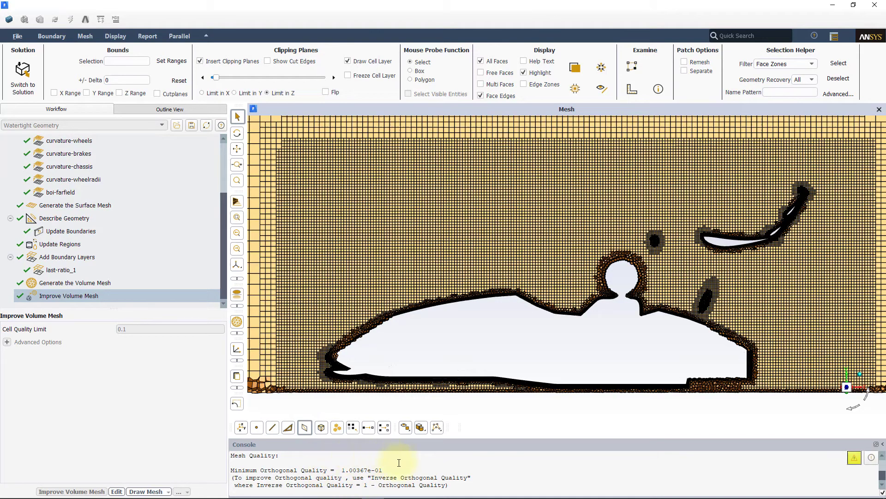
- Save the current meshing workflow as a template file named 'Meshing_workflow'
click(192, 128)
click(377, 307)
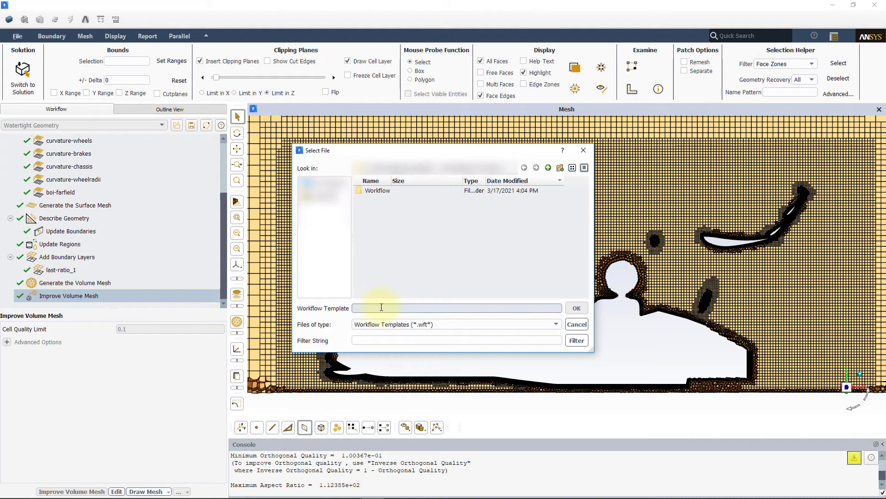
text(Meshing_workflow)
key(Return)
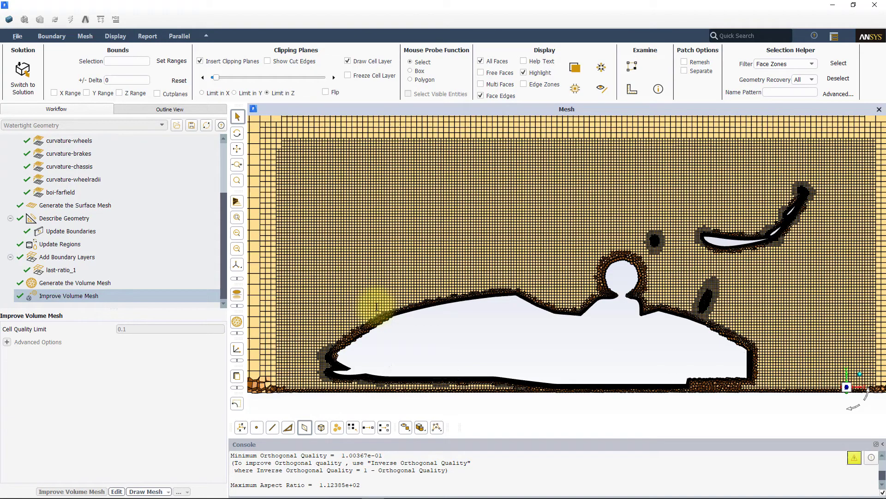